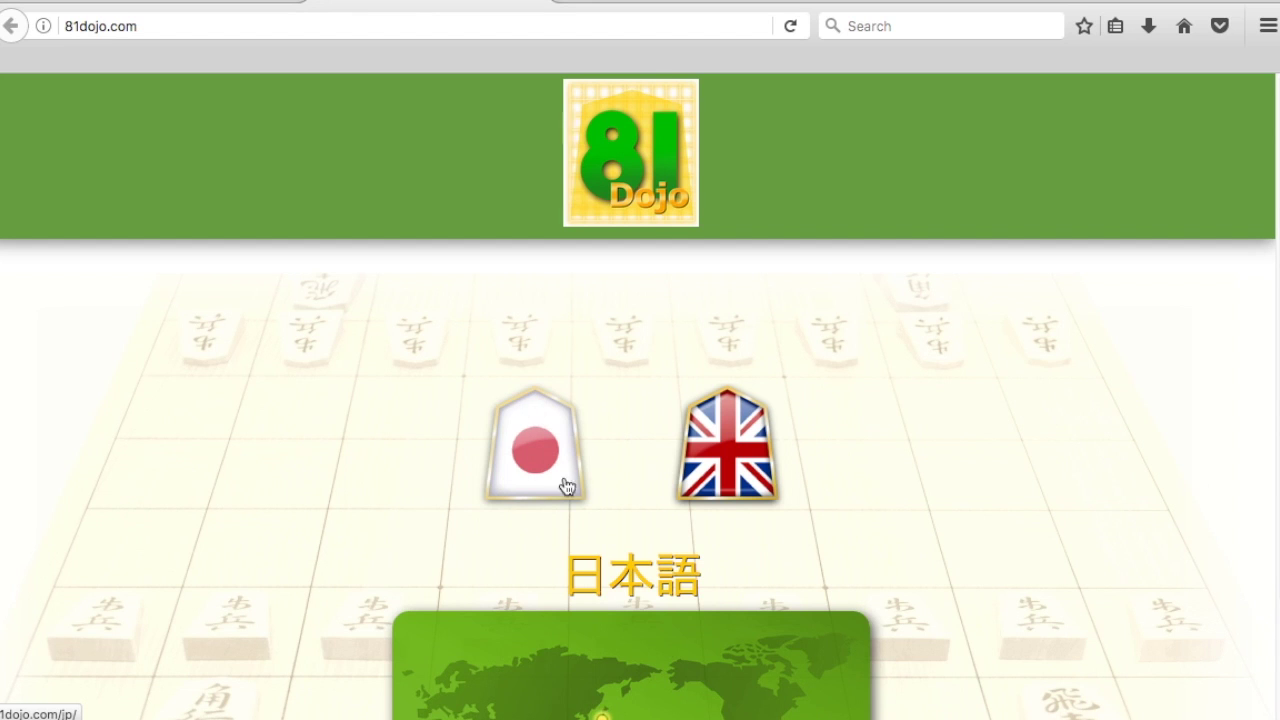
# Step: Enter the English/International 81Dojo site from the landing page's UK flag piece
pyautogui.click(735, 453)
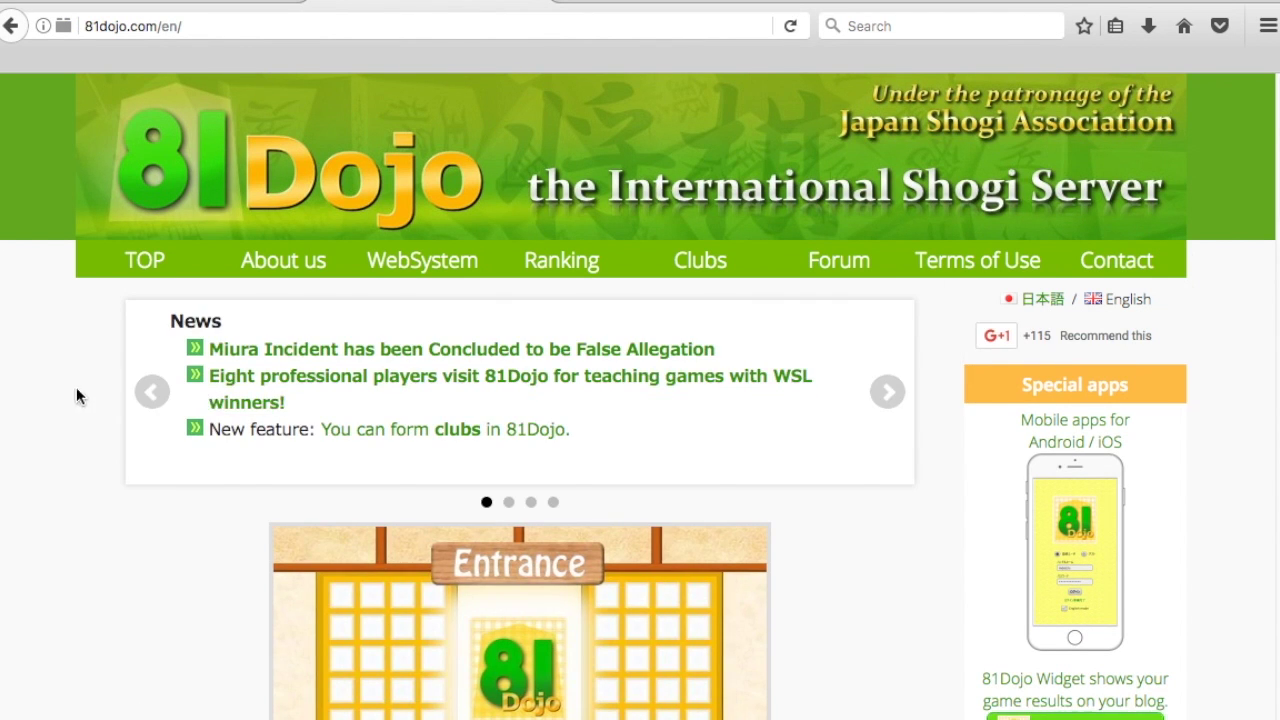
pyautogui.scroll(-1, 77, 390)
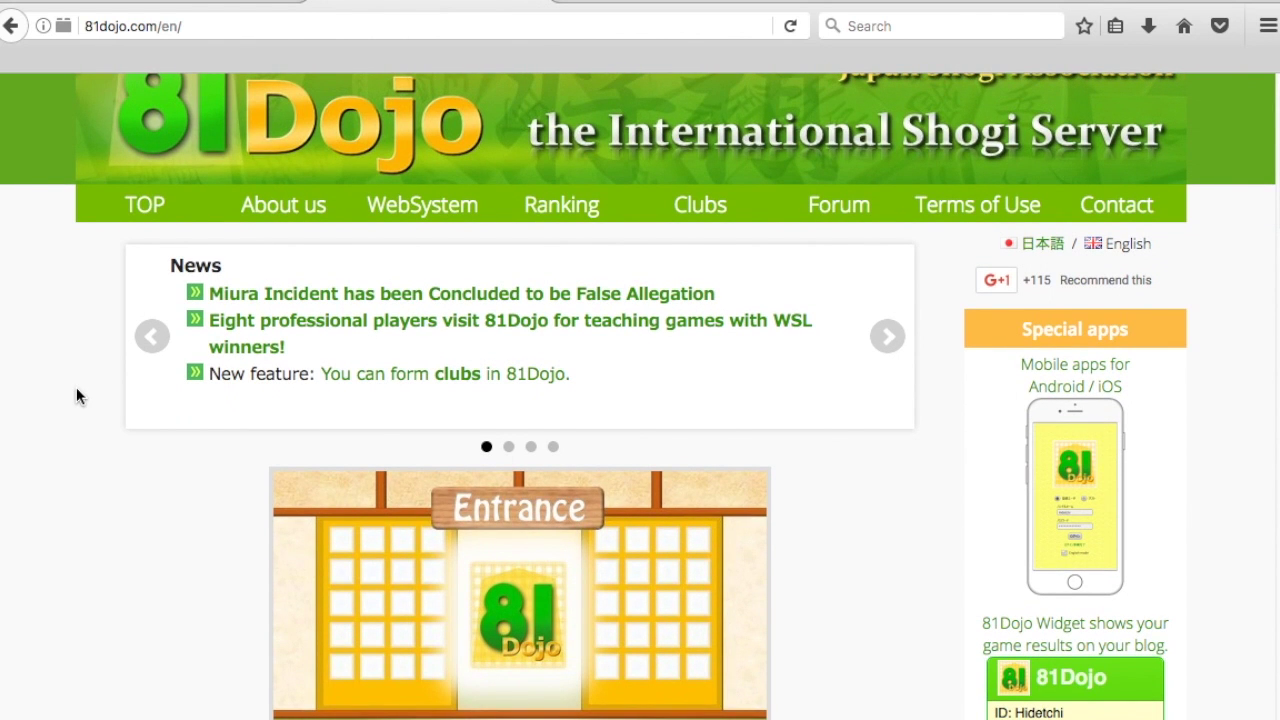
pyautogui.scroll(-5, 77, 390)
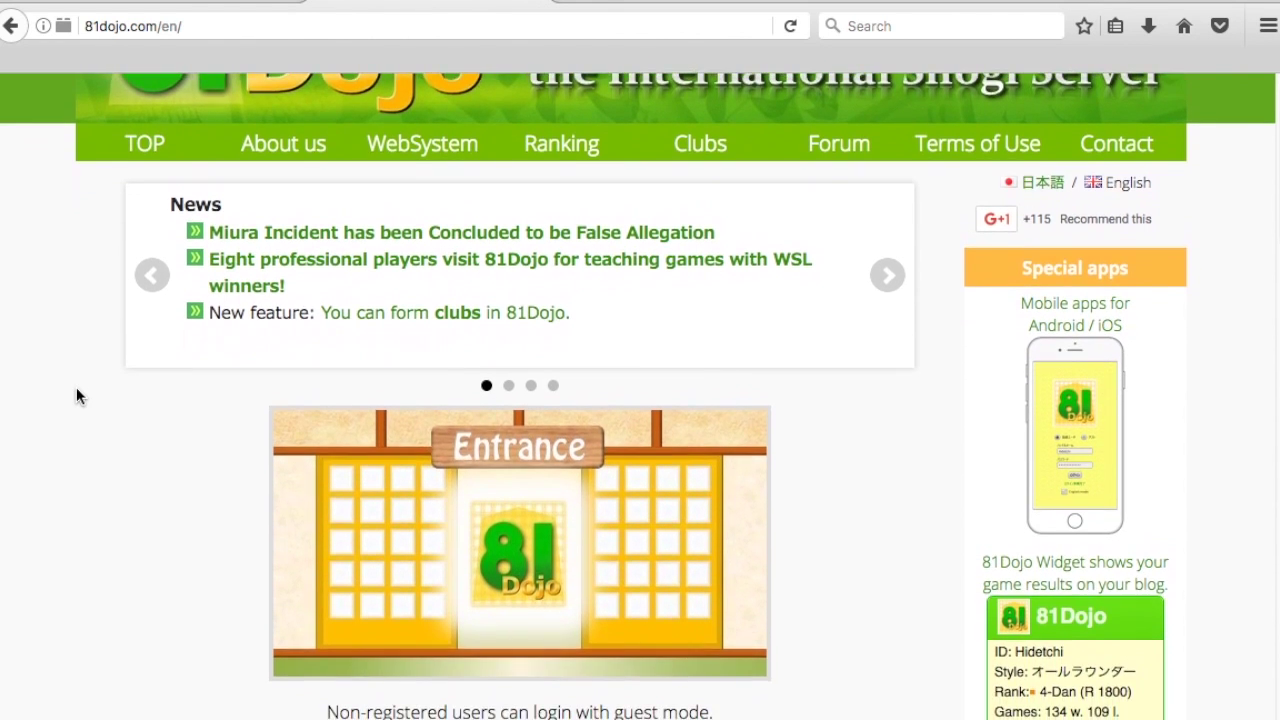
pyautogui.scroll(-2, 76, 396)
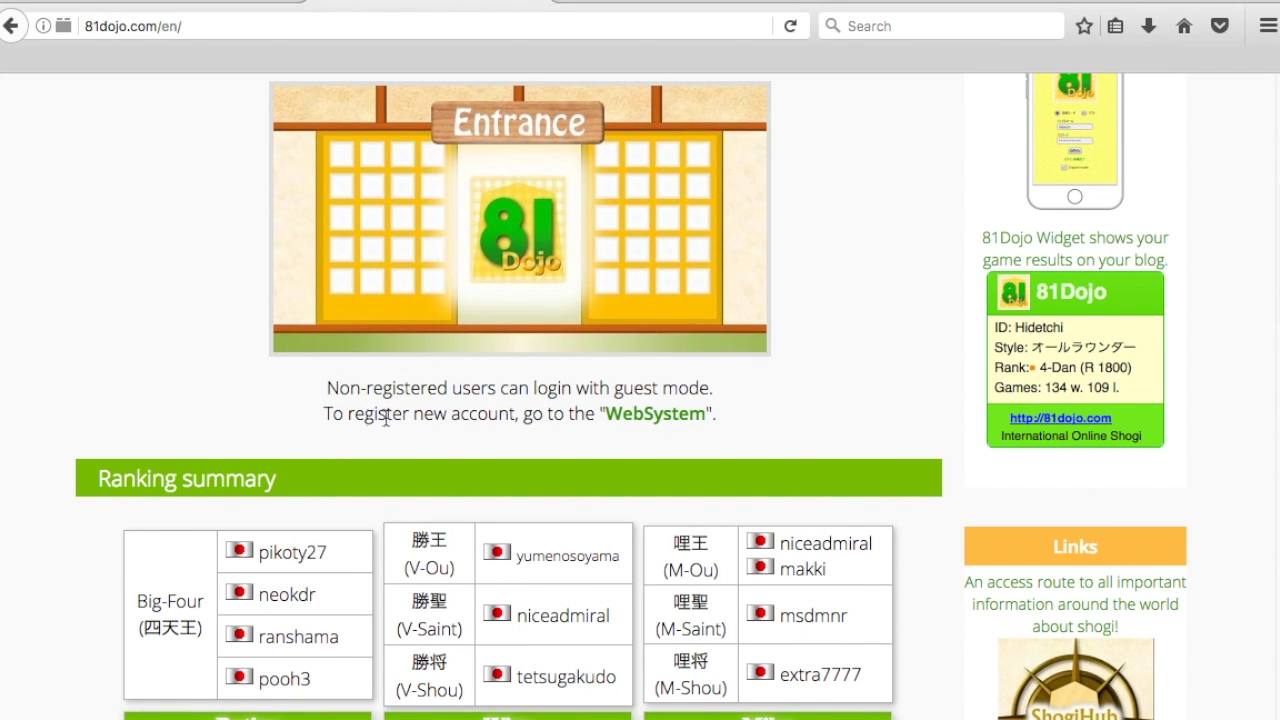
# Step: Switch the 81Dojo Web System page to English and bring up its Sign up form
pyautogui.click(638, 418)
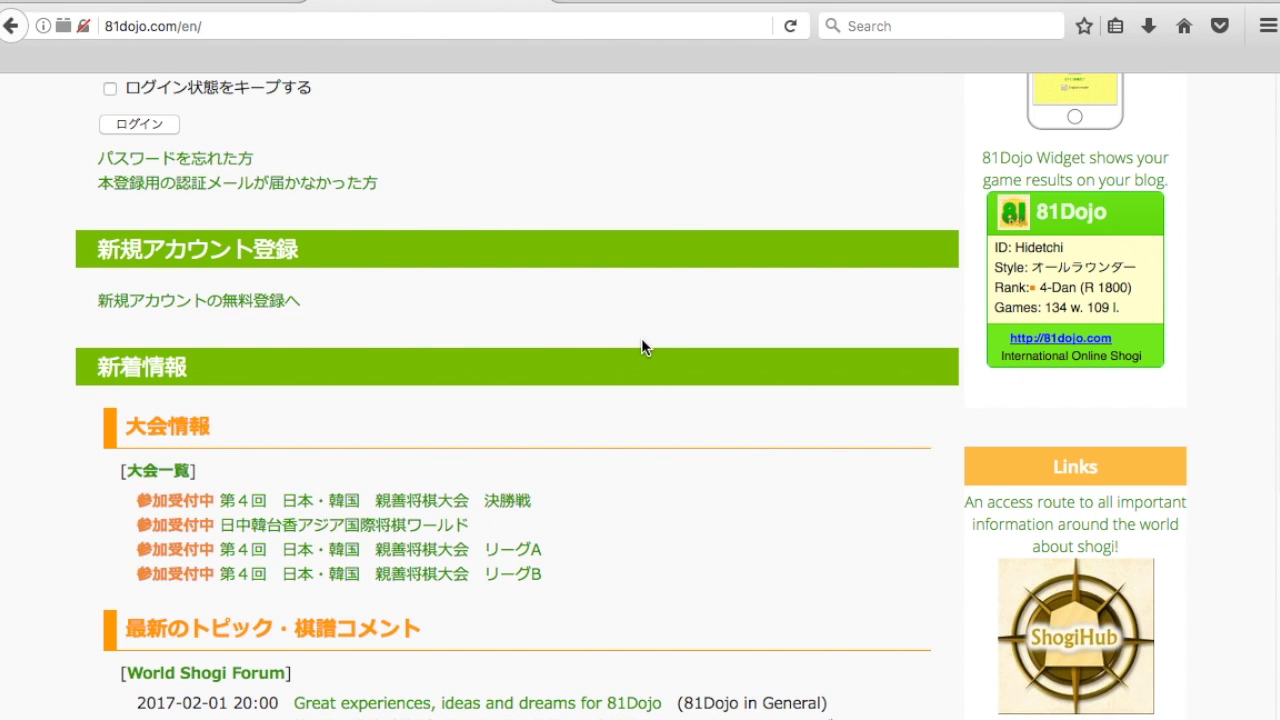
pyautogui.scroll(5, 641, 338)
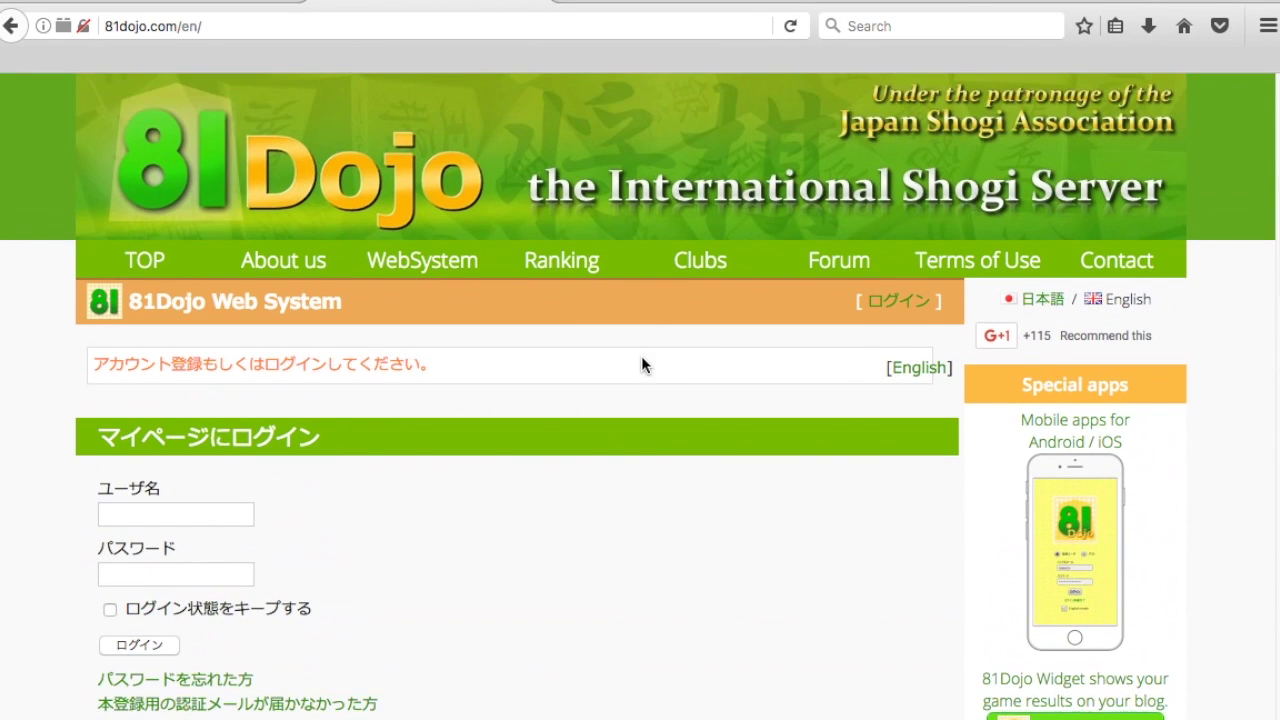
pyautogui.scroll(-1, 641, 355)
pyautogui.click(918, 309)
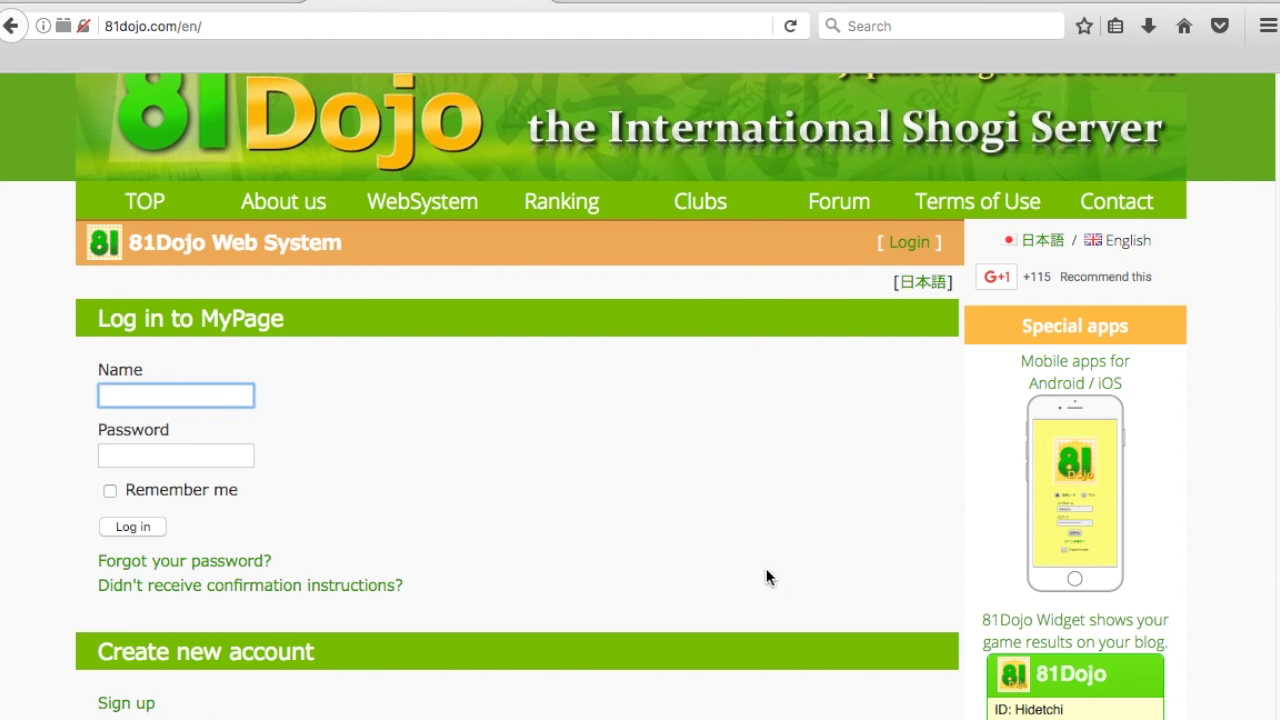
pyautogui.scroll(-2, 437, 451)
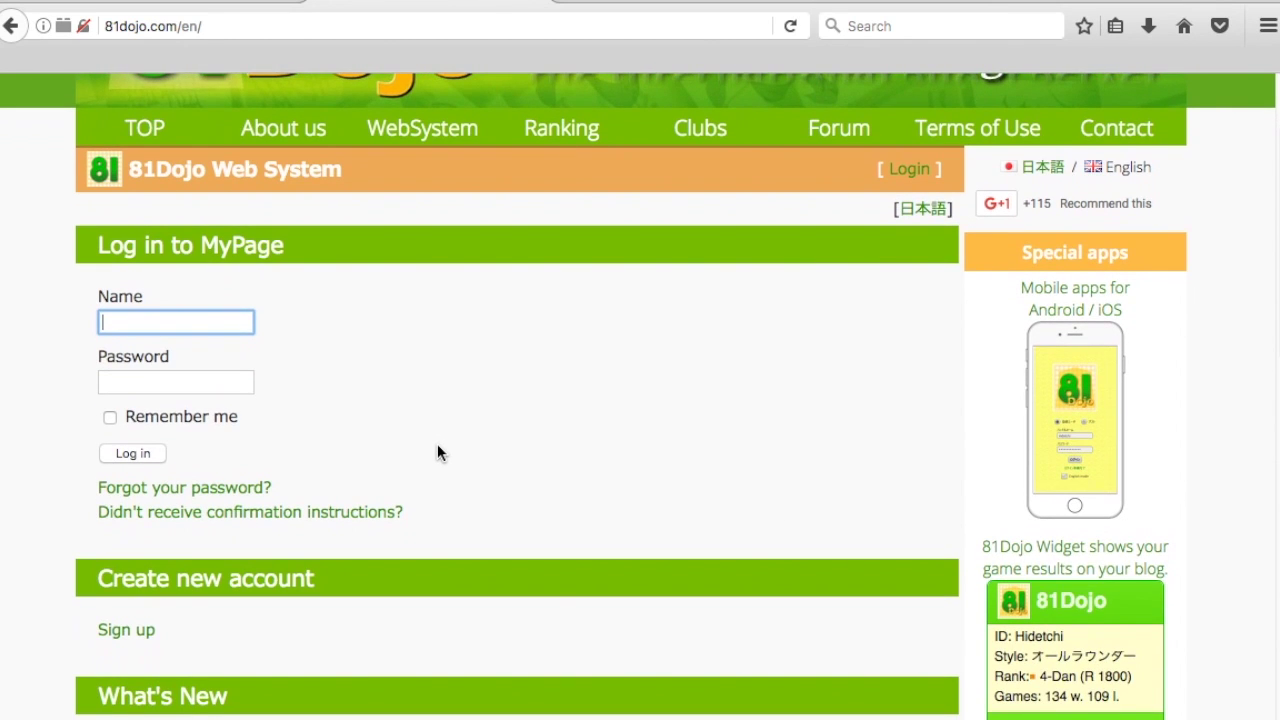
pyautogui.scroll(-3, 363, 378)
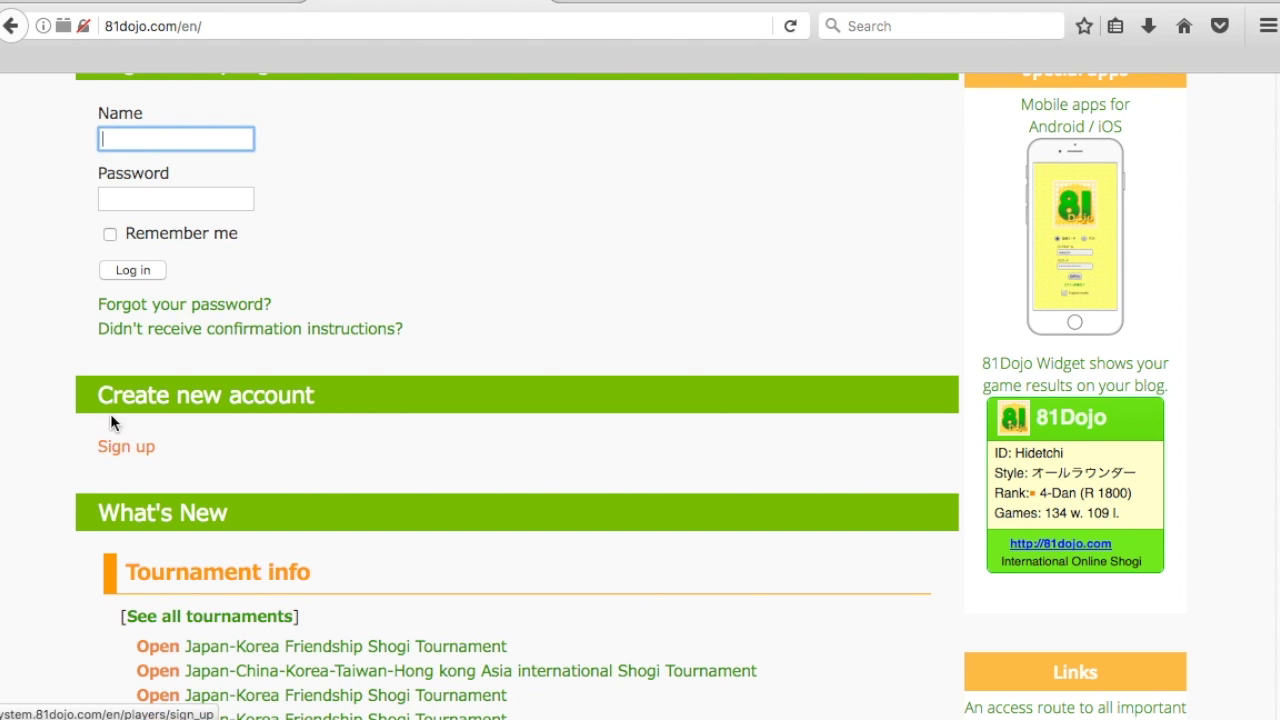
pyautogui.click(118, 448)
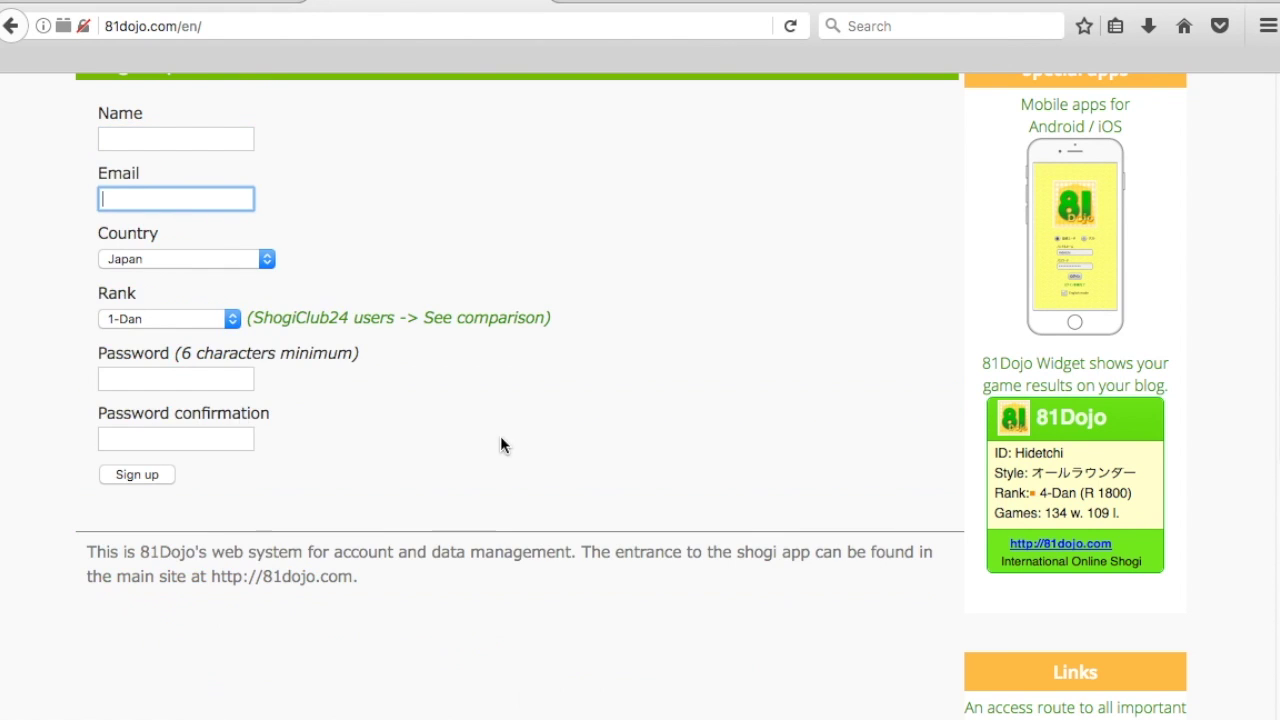
pyautogui.scroll(2, 500, 420)
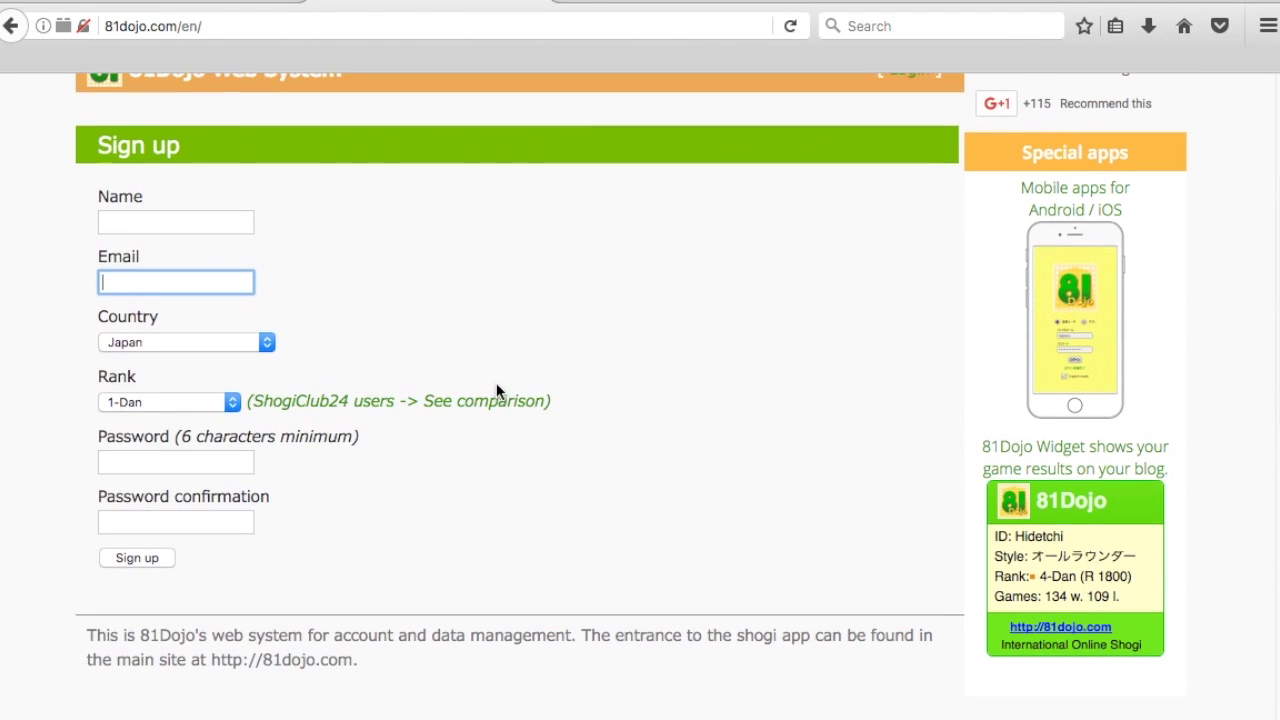
# Step: Set the country to United States and enter a test account name
pyautogui.click(141, 344)
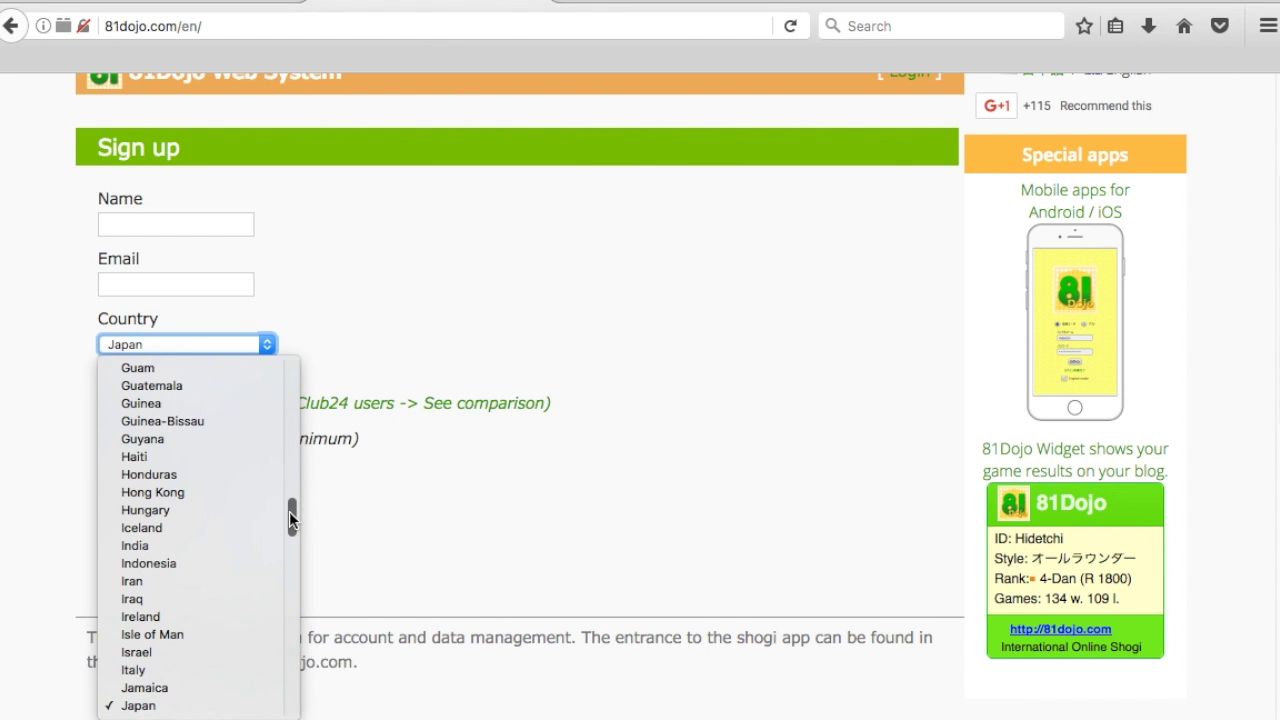
pyautogui.moveTo(289, 517); pyautogui.dragTo(284, 705)
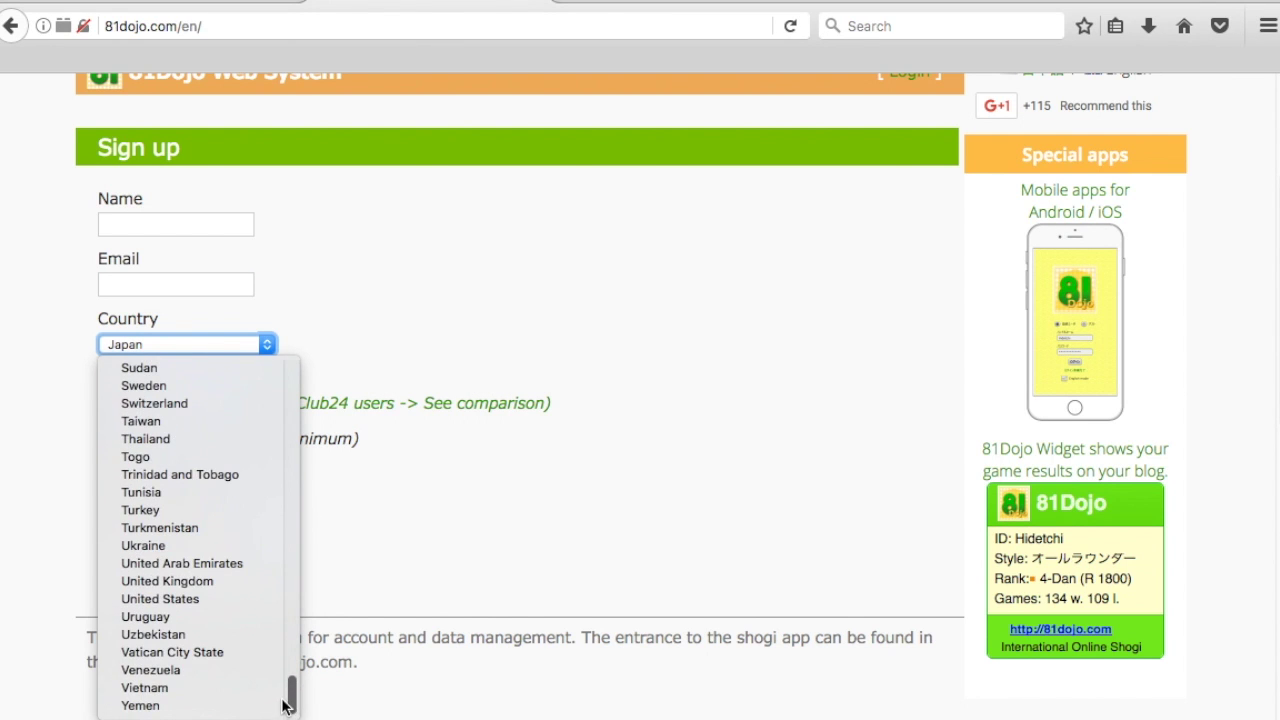
pyautogui.click(182, 602)
pyautogui.click(153, 230)
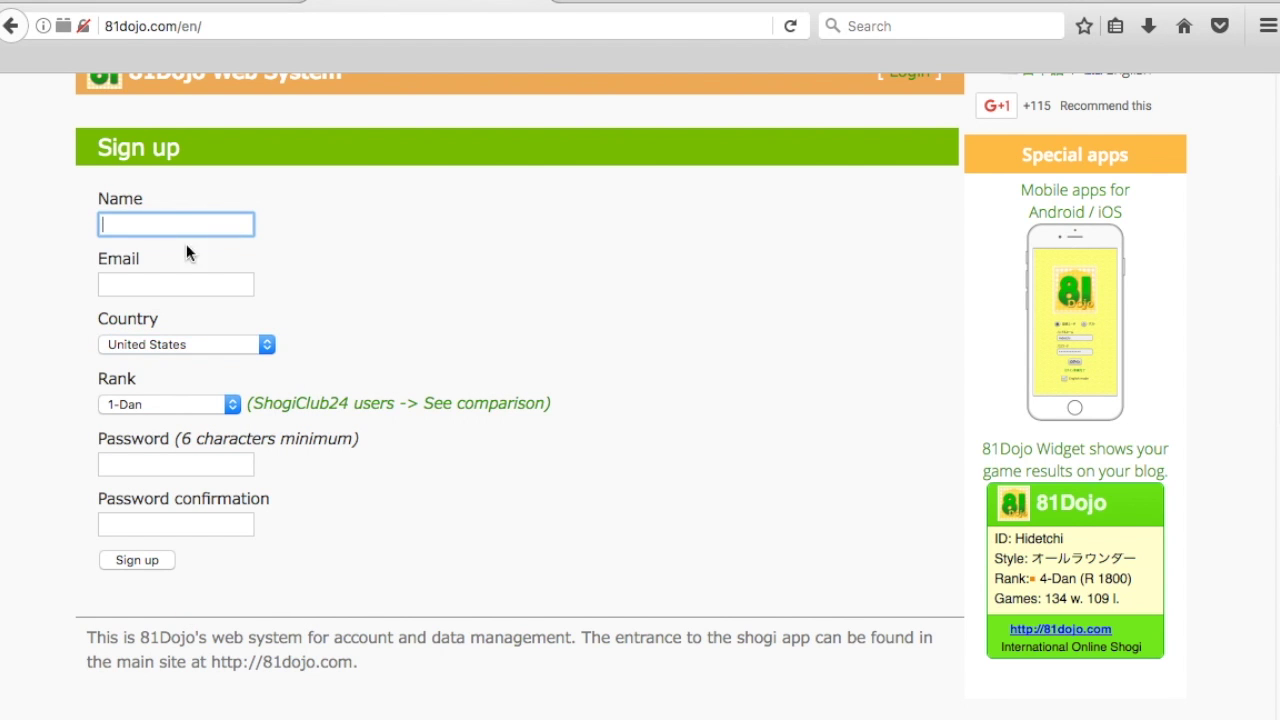
pyautogui.write('t')
pyautogui.press('BackSpace')
pyautogui.write('testnameforWSL')
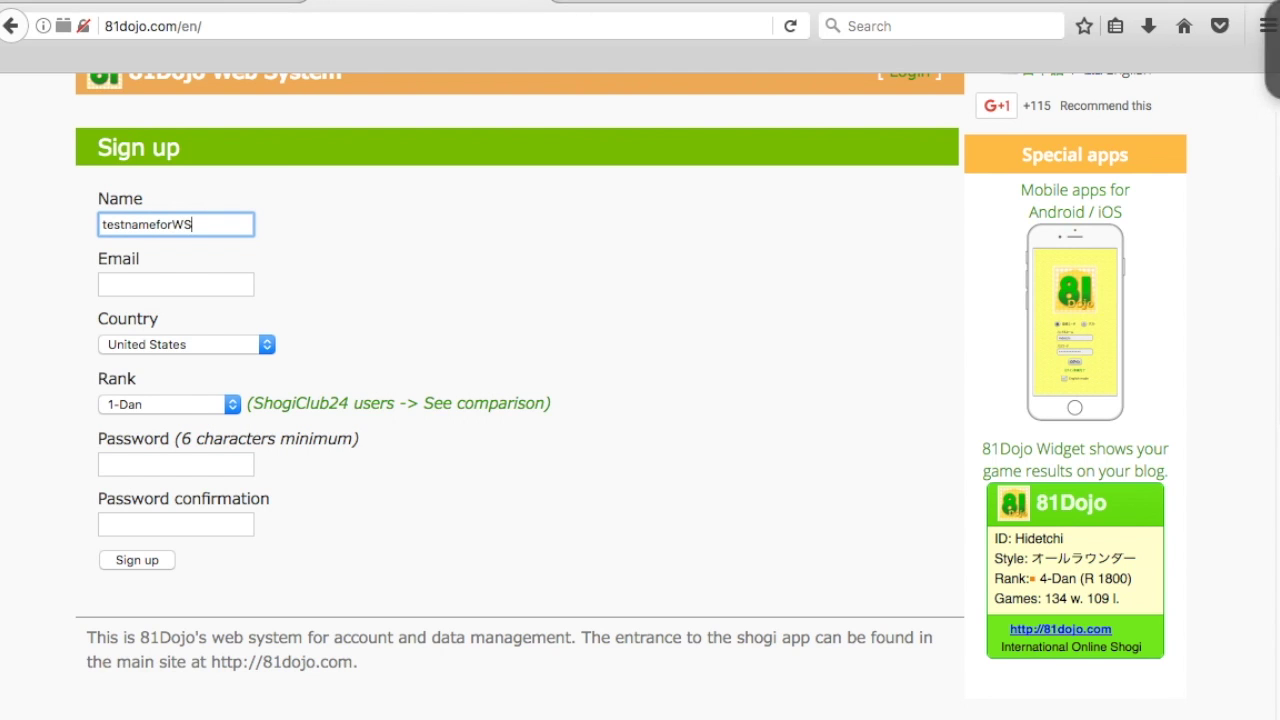
# Step: Leave the rank at 1-Dan and advance to the password field
pyautogui.click(167, 286)
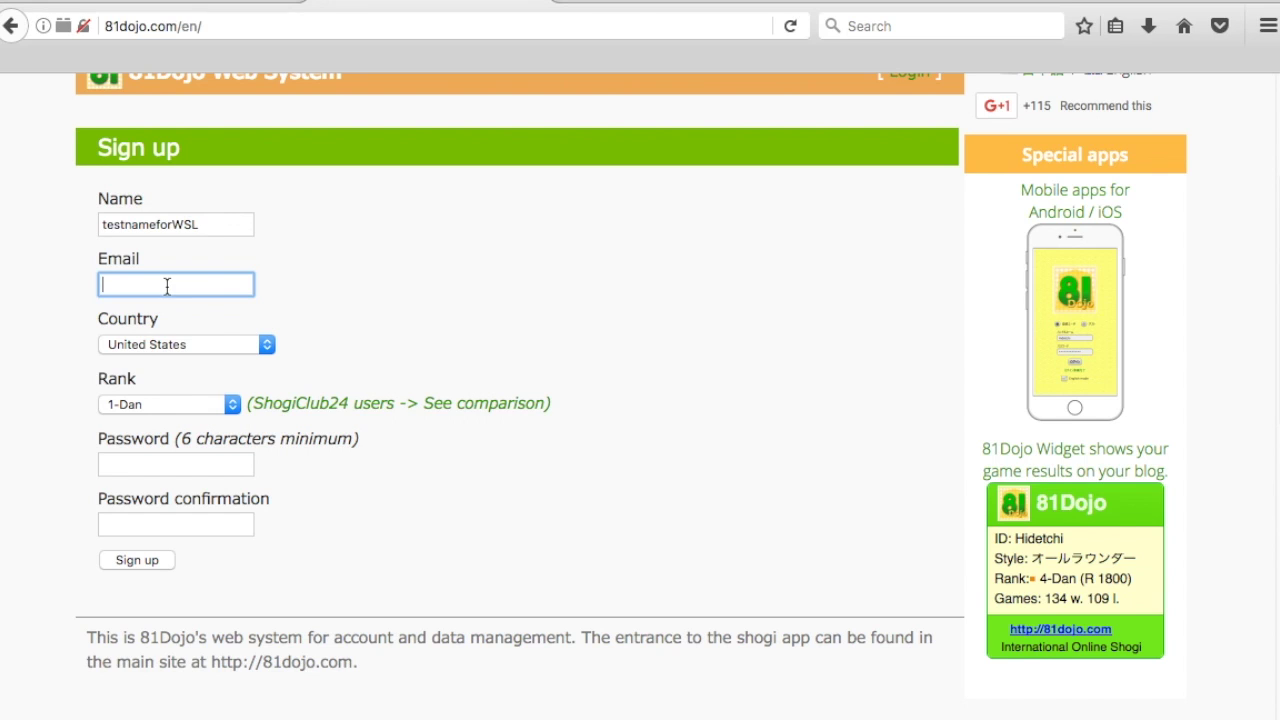
pyautogui.click(190, 402)
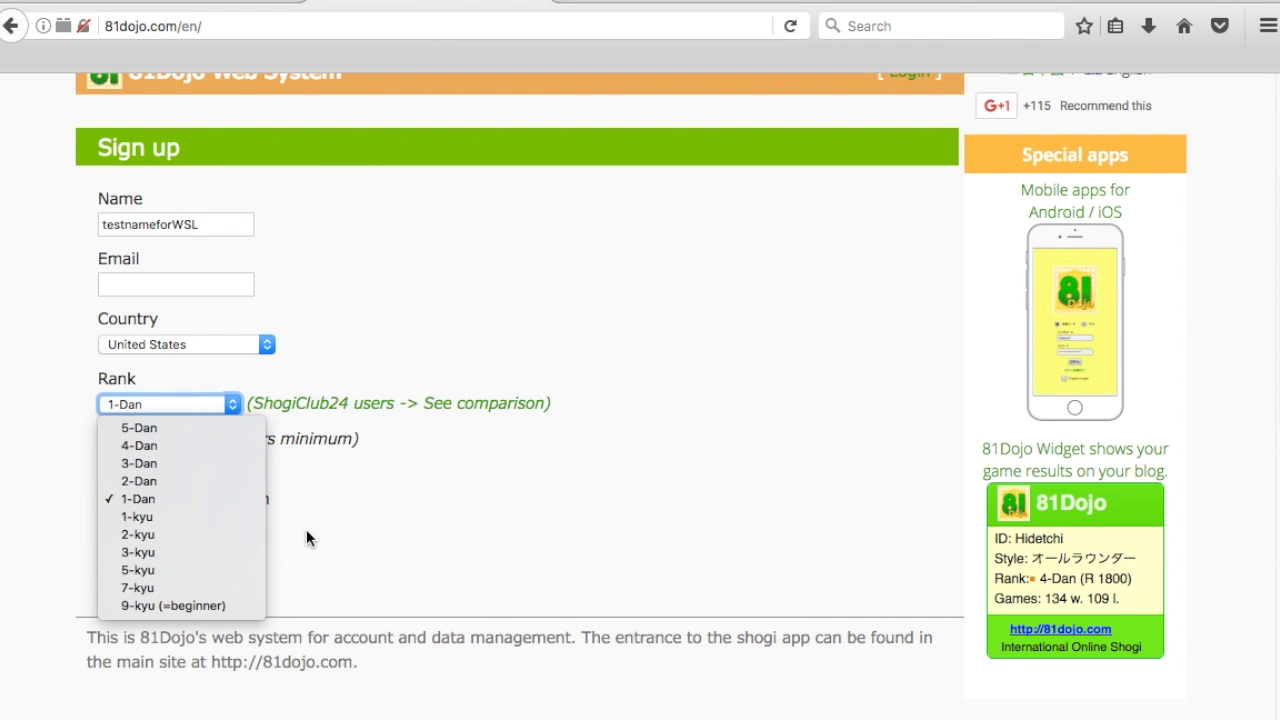
pyautogui.click(446, 535)
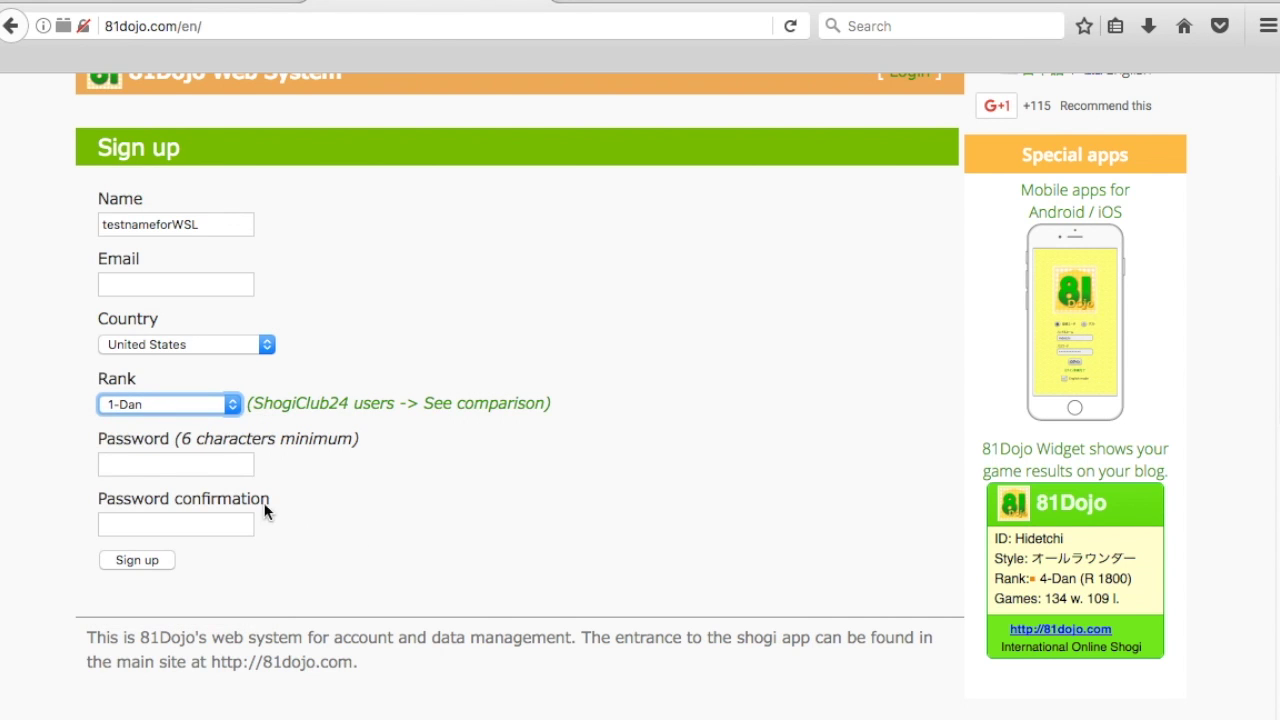
pyautogui.press('Tab')
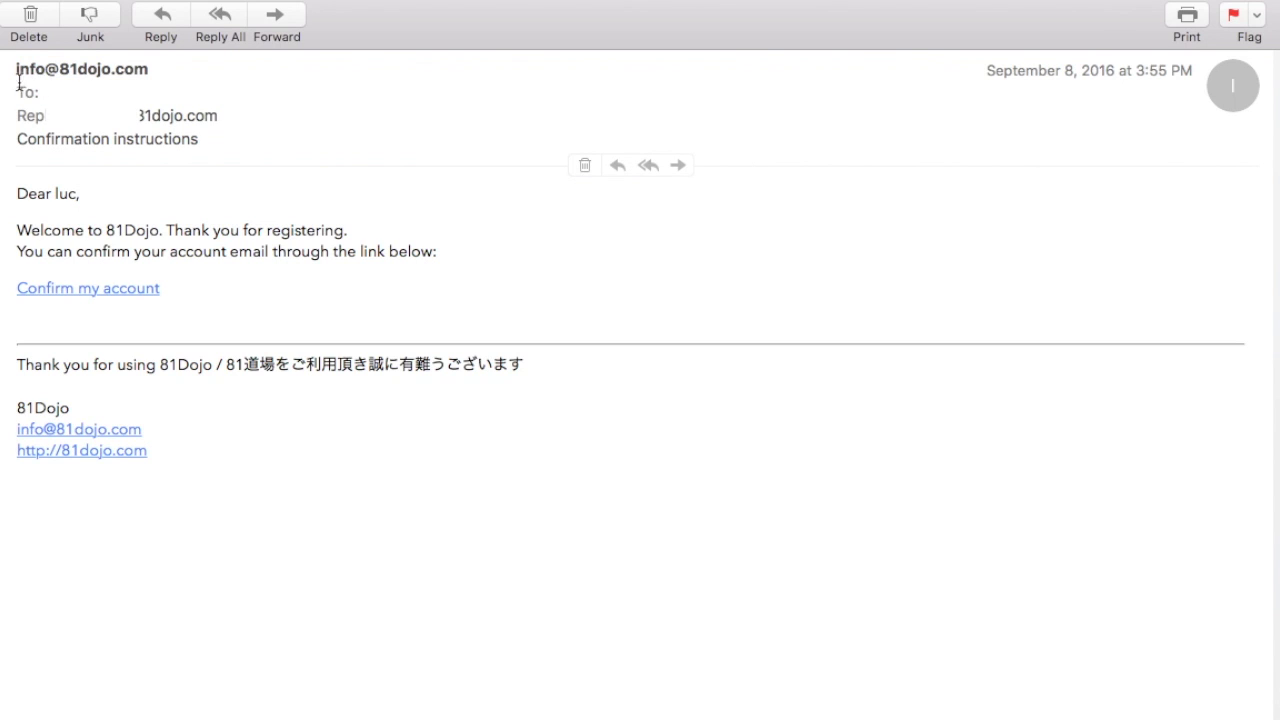
# Step: Highlight the recipient, greeting name and confirmation lines of the 81Dojo email
pyautogui.moveTo(40, 88); pyautogui.dragTo(143, 91)
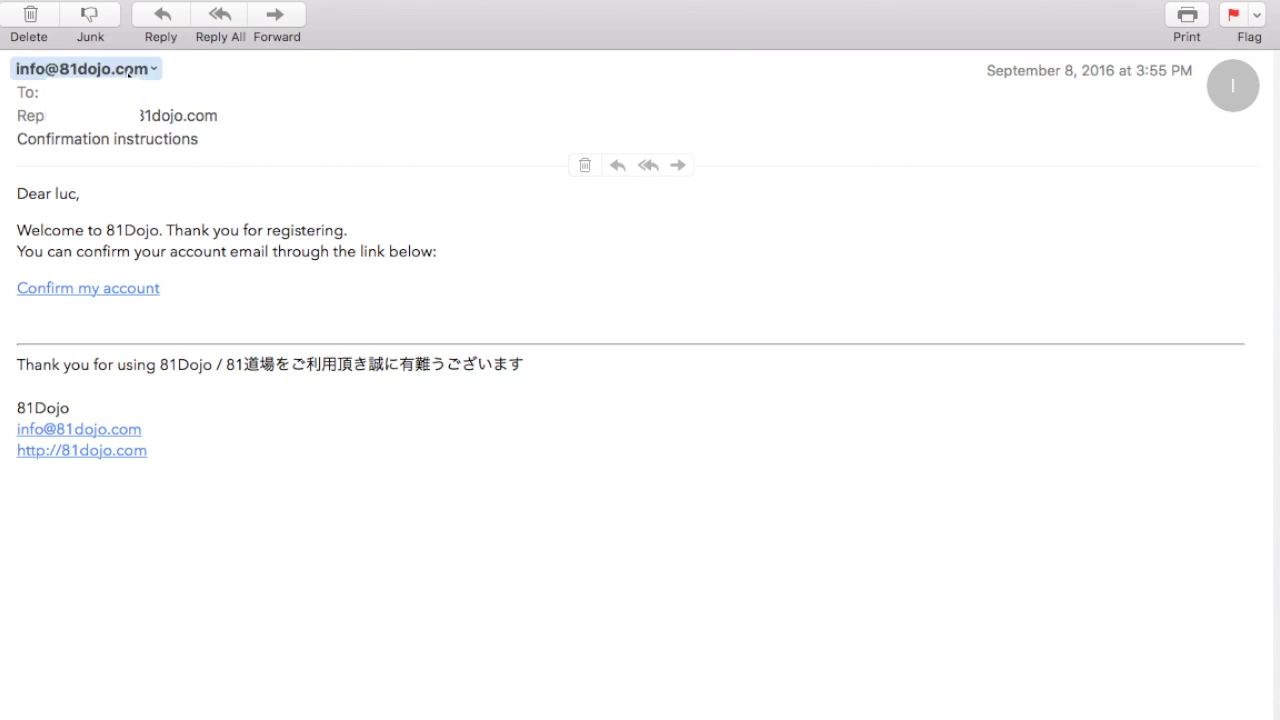
pyautogui.doubleClick(65, 195)
pyautogui.tripleClick(32, 228)
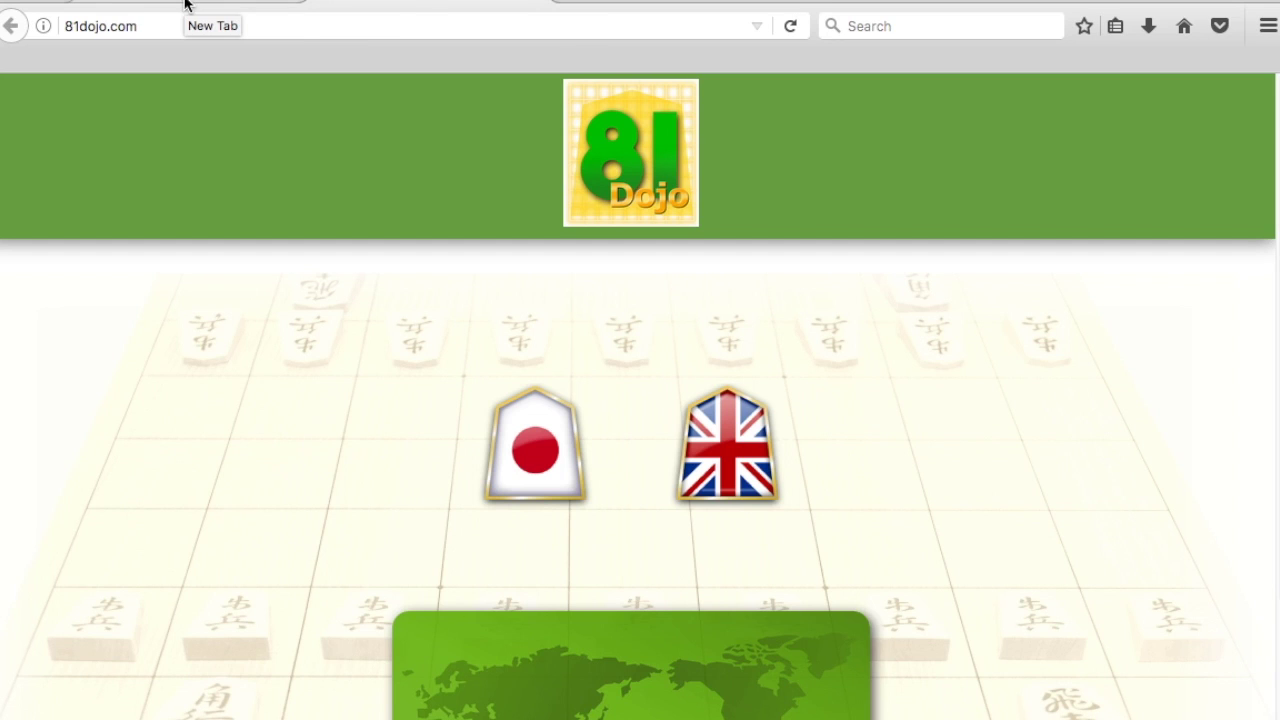
# Step: Load wsl.81dojo.com and scroll through its games, news and standings
pyautogui.press('super+l')
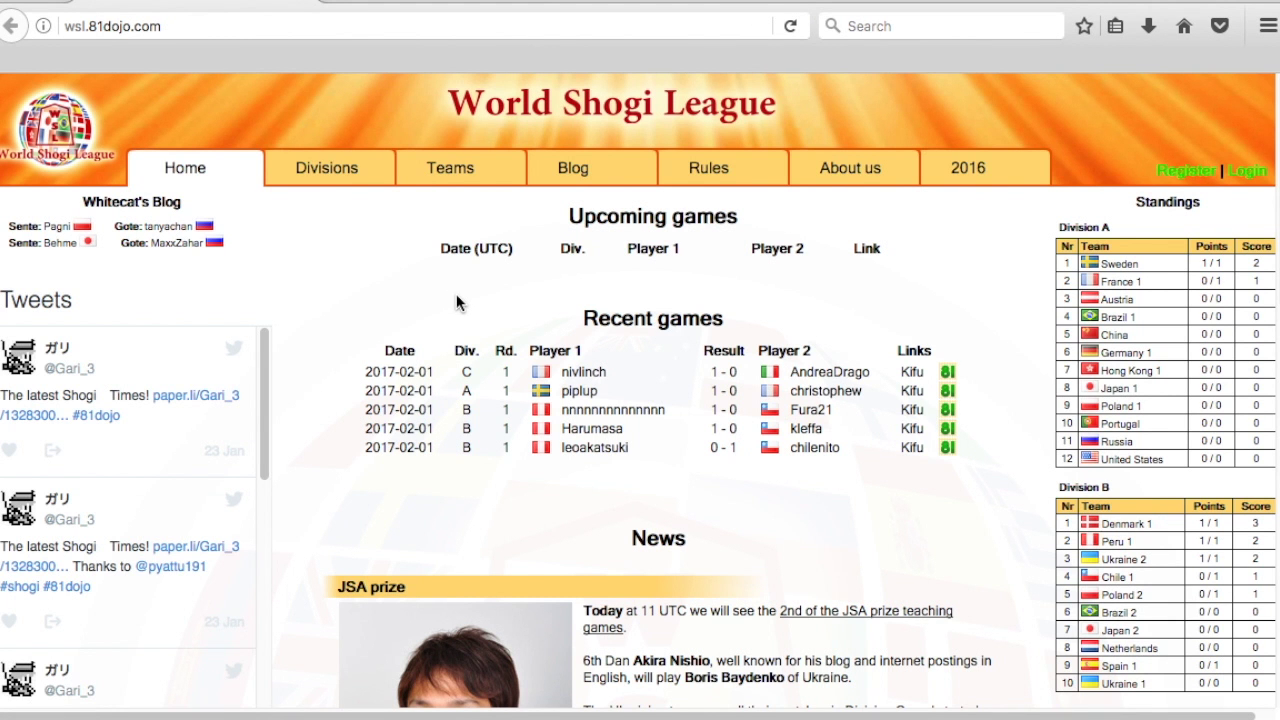
pyautogui.scroll(-10, 456, 302)
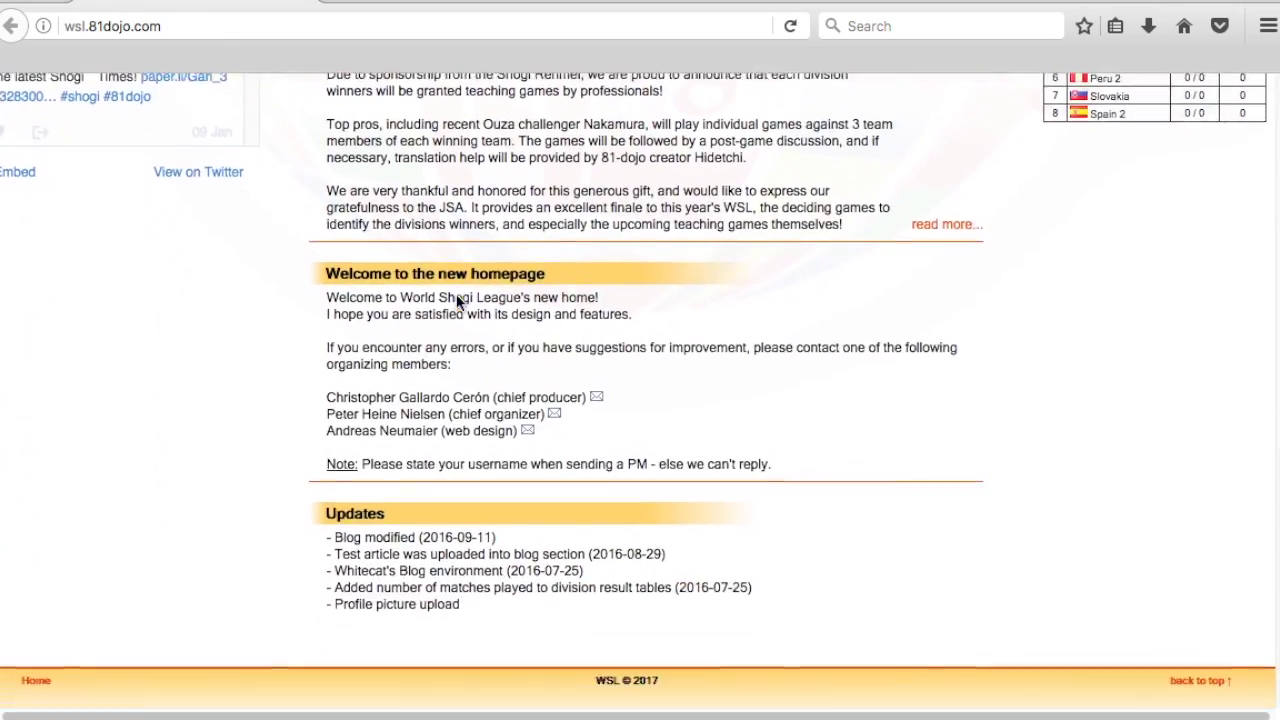
pyautogui.scroll(10, 456, 300)
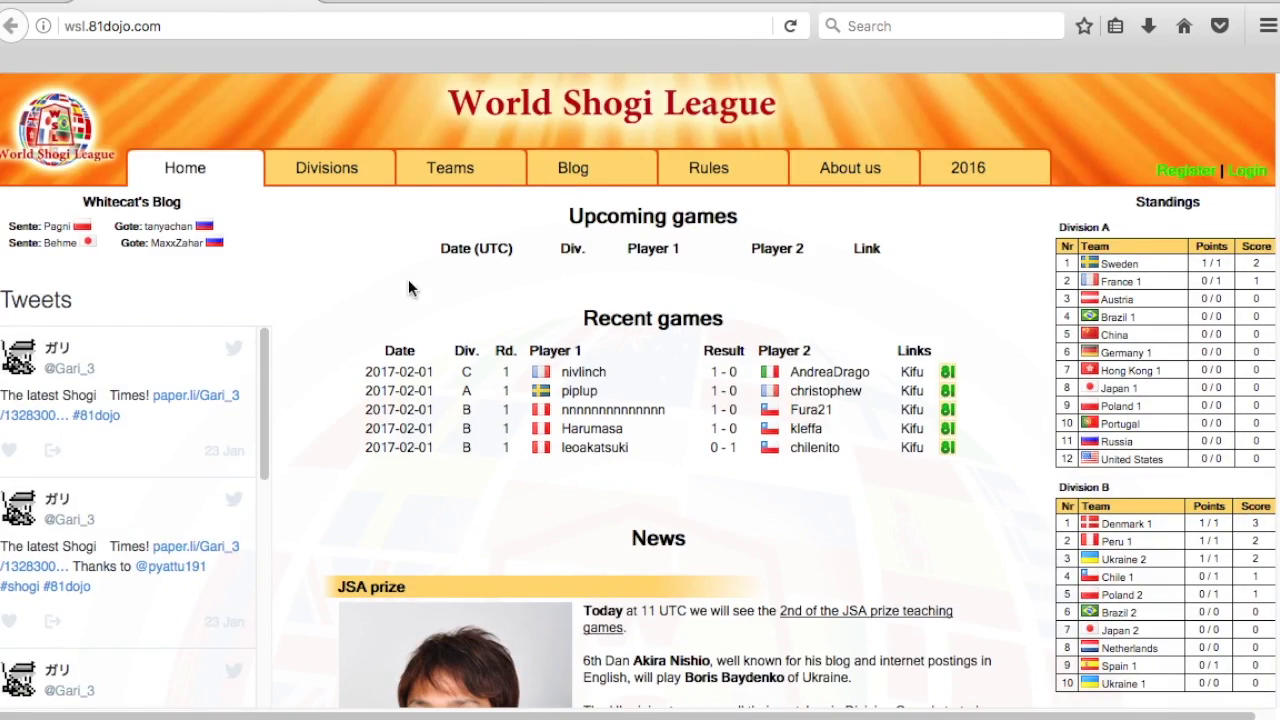
pyautogui.hscroll(1, 408, 288)
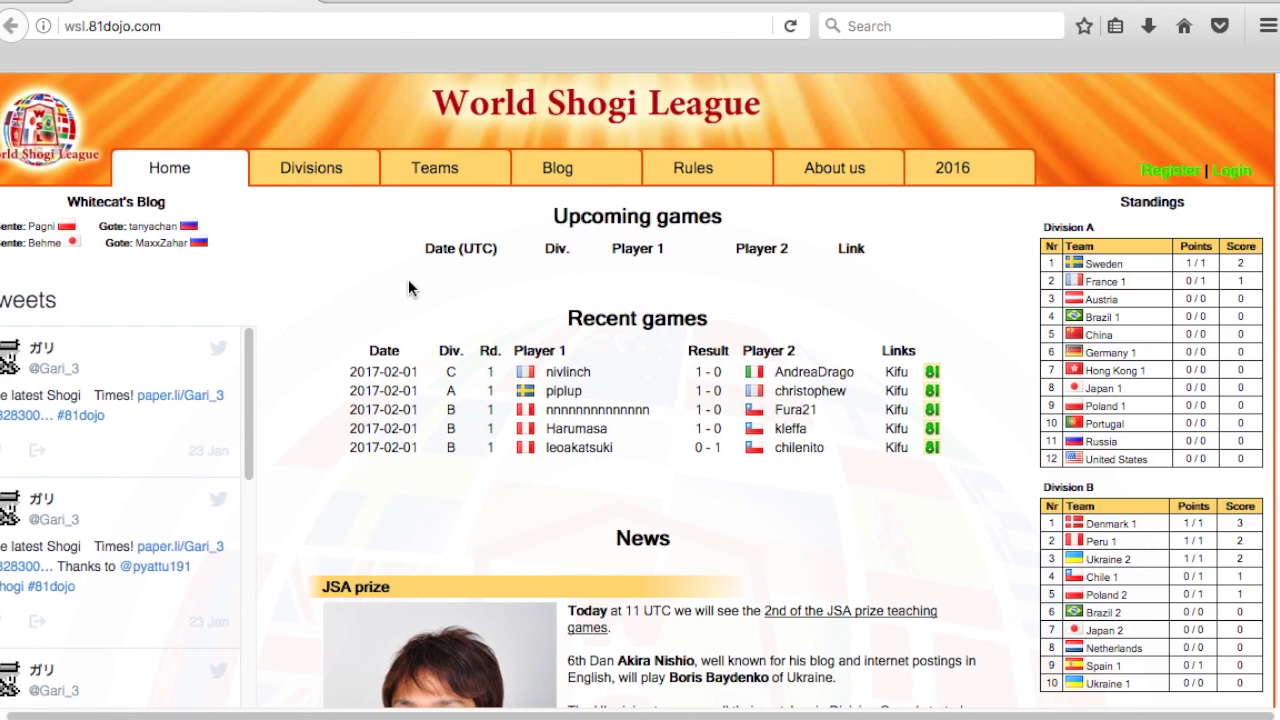
# Step: Review the Register form's 81DojoID, e-mail, password and team fields, then close it unfilled
pyautogui.click(1160, 173)
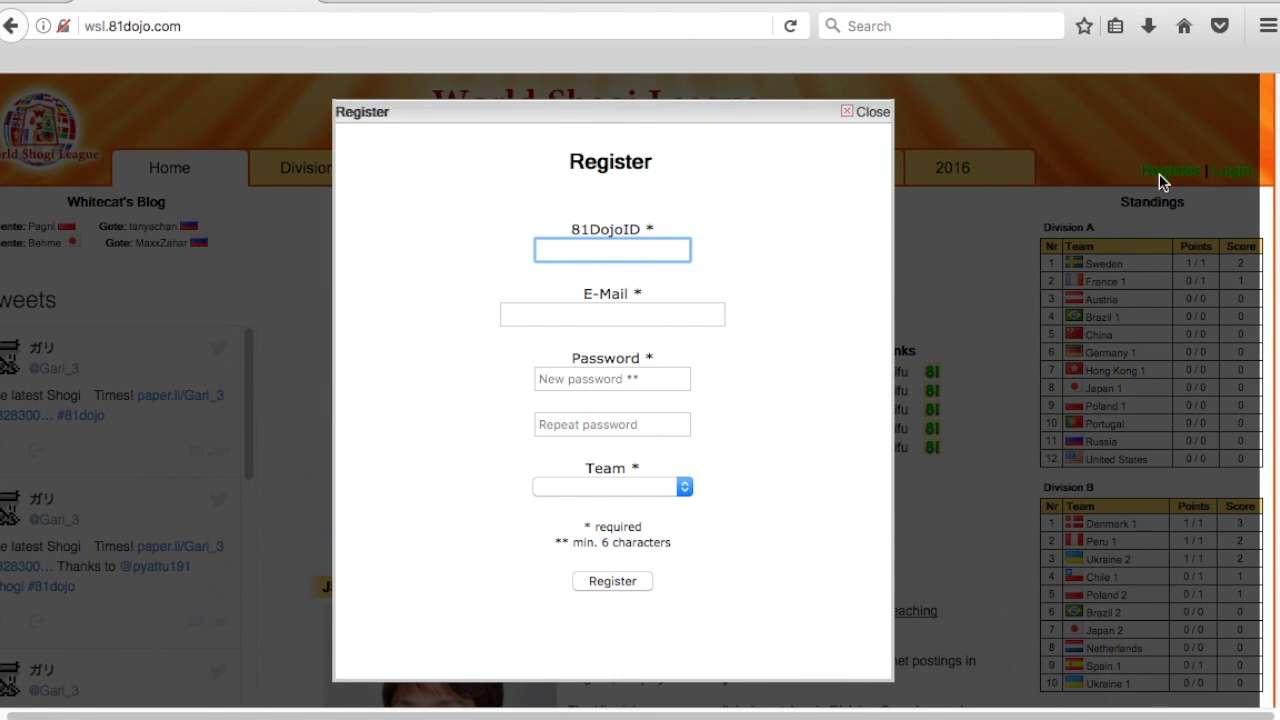
pyautogui.click(577, 233)
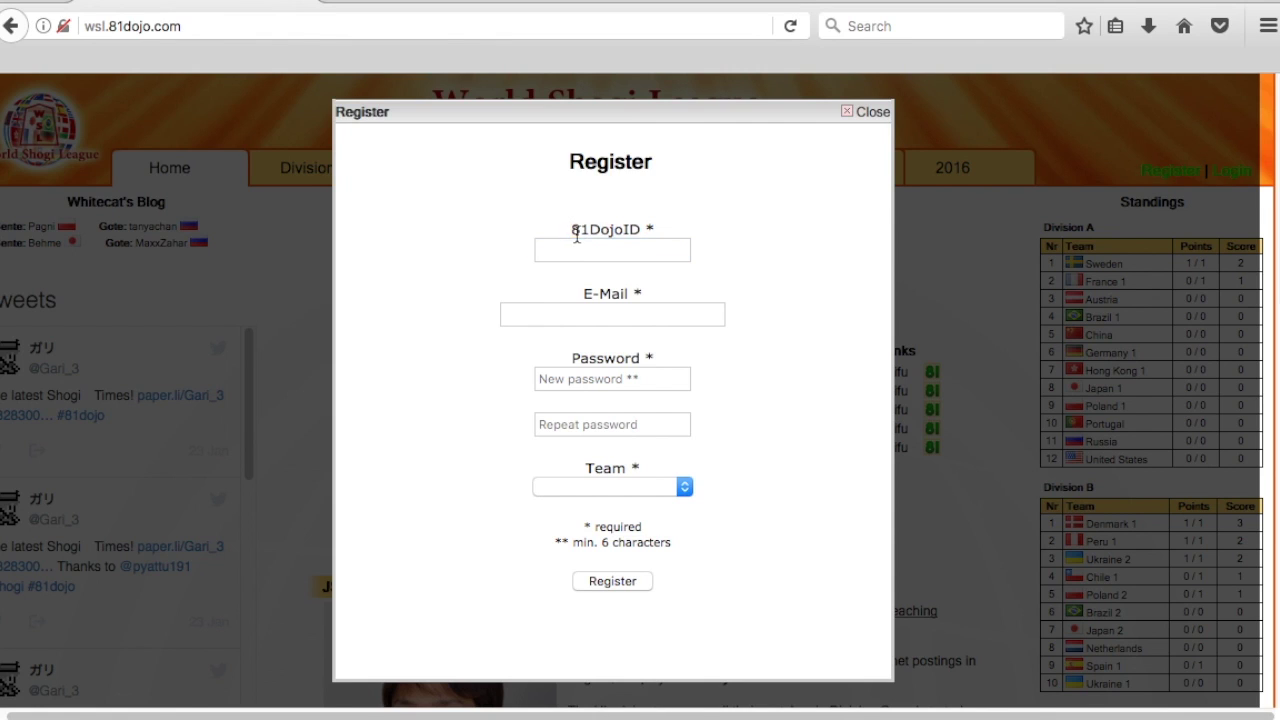
pyautogui.moveTo(572, 231); pyautogui.dragTo(641, 231)
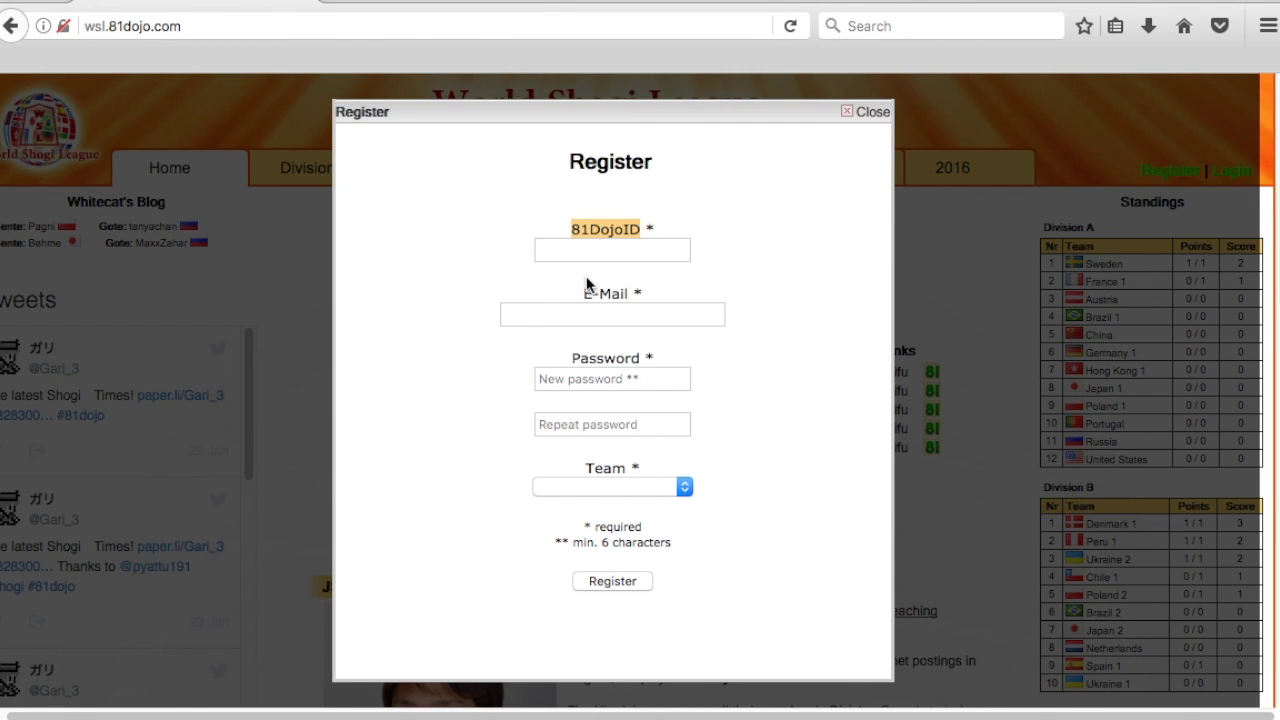
pyautogui.click(560, 255)
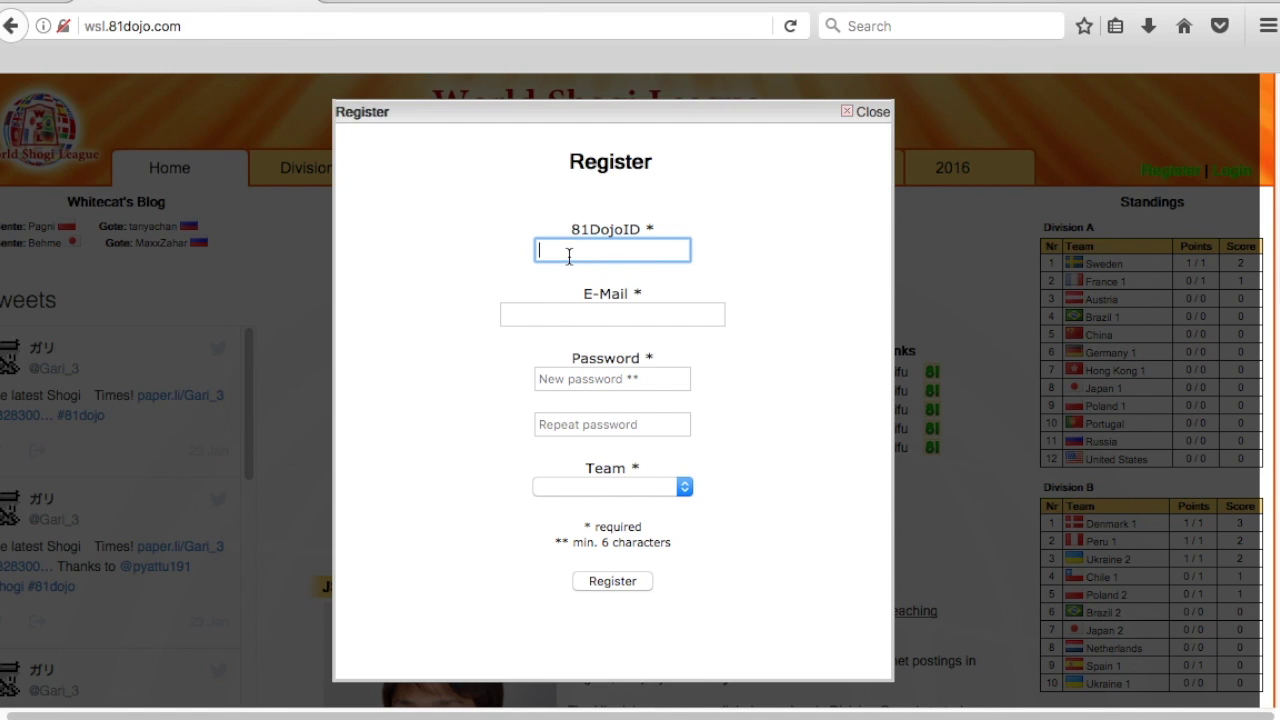
pyautogui.click(540, 316)
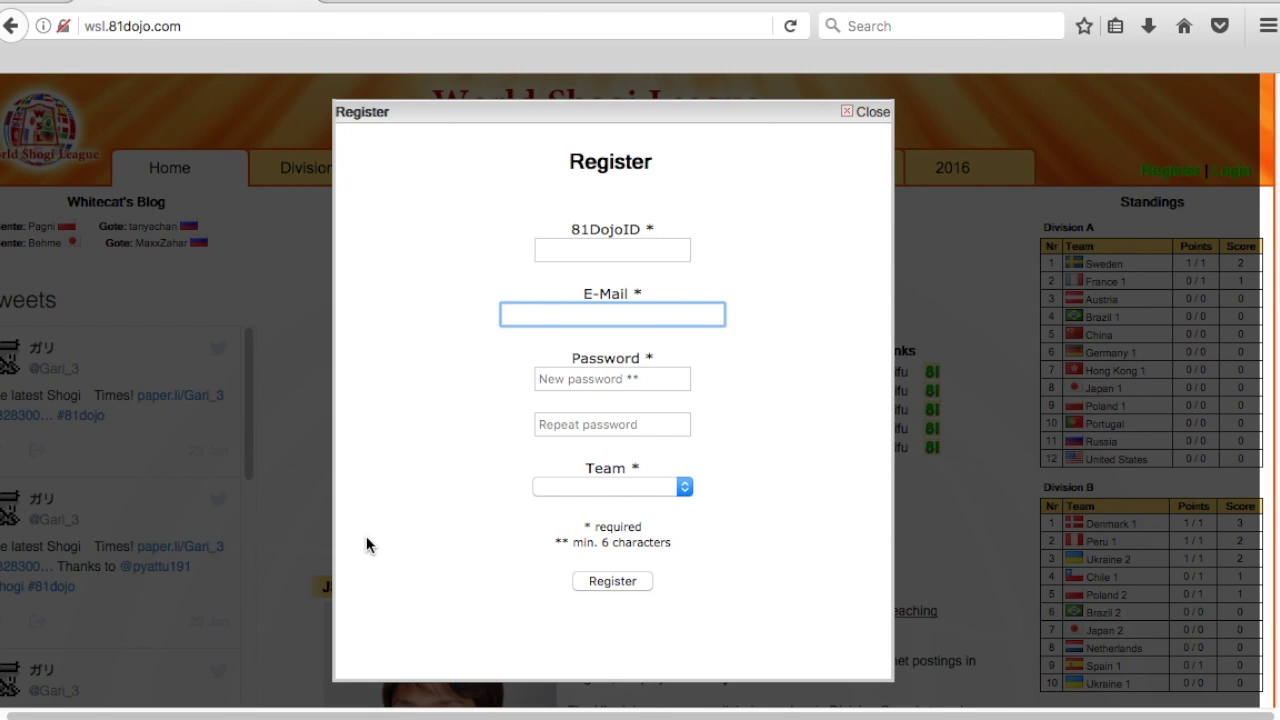
pyautogui.click(601, 379)
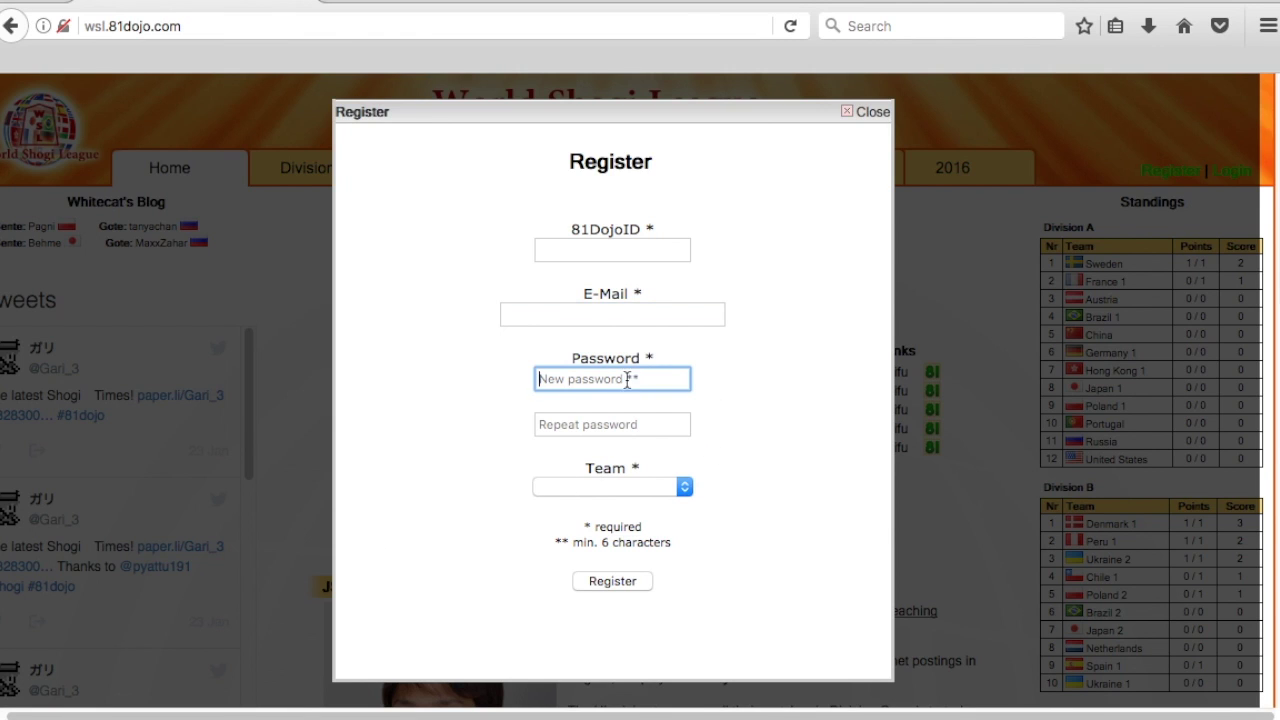
pyautogui.click(629, 416)
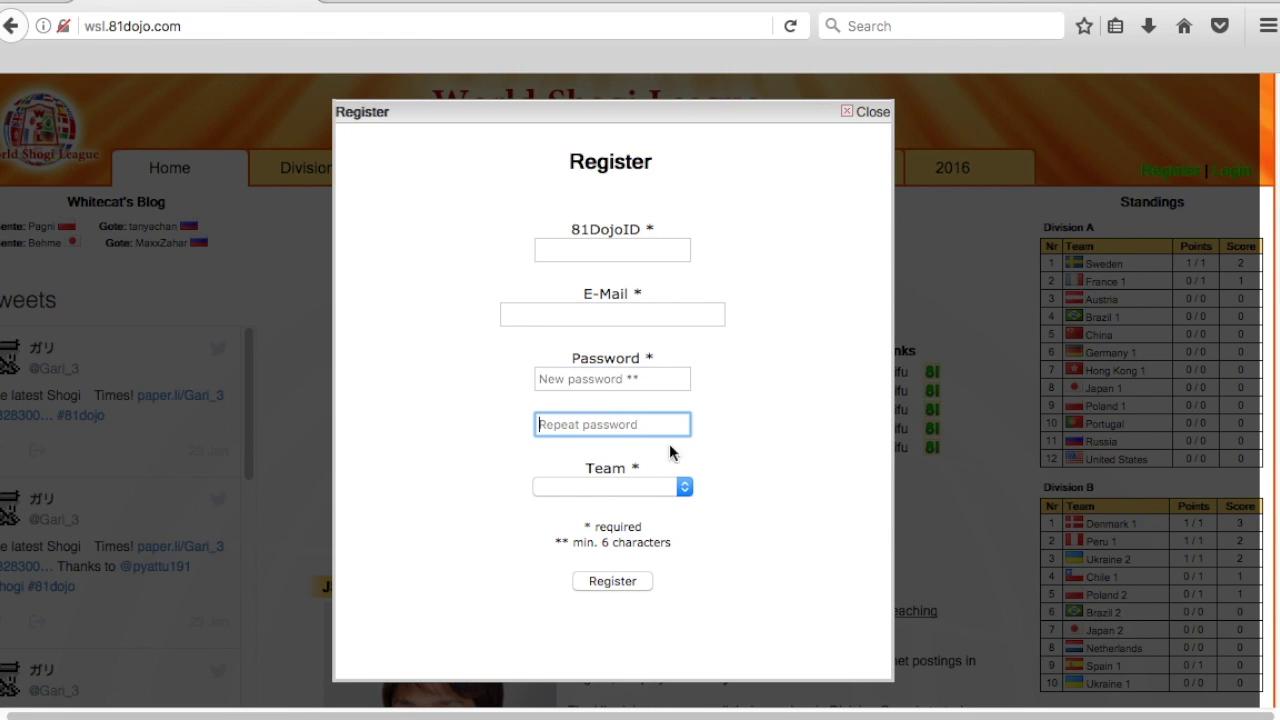
pyautogui.click(627, 486)
pyautogui.moveTo(708, 225); pyautogui.dragTo(719, 447)
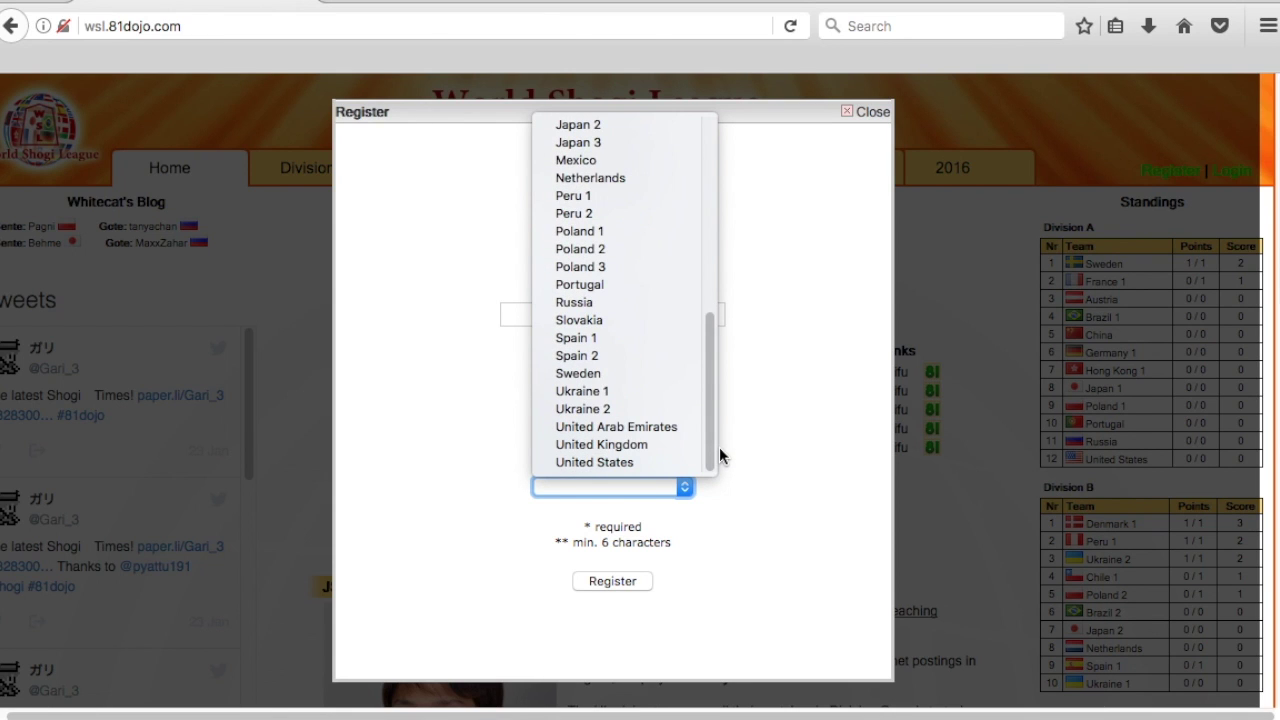
pyautogui.click(790, 478)
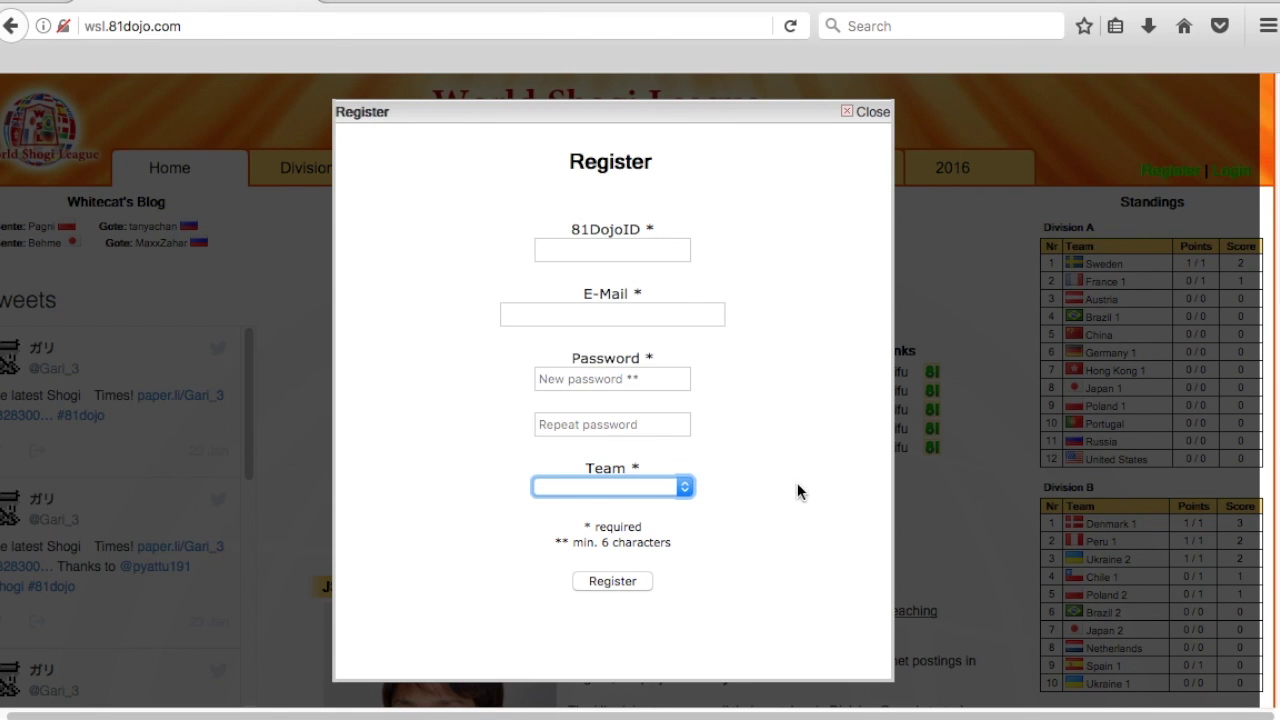
pyautogui.click(870, 113)
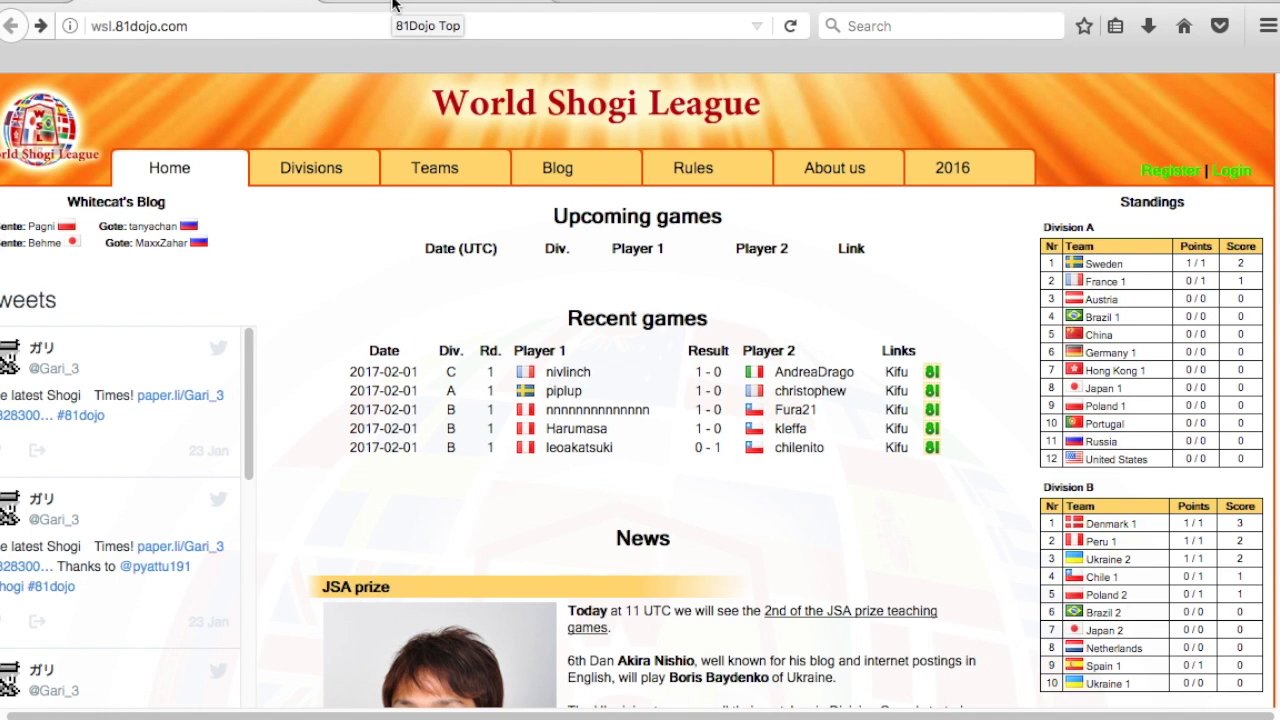
# Step: Return to the 81Dojo tab, enter the English site, and go to the Web System login
pyautogui.click(399, 4)
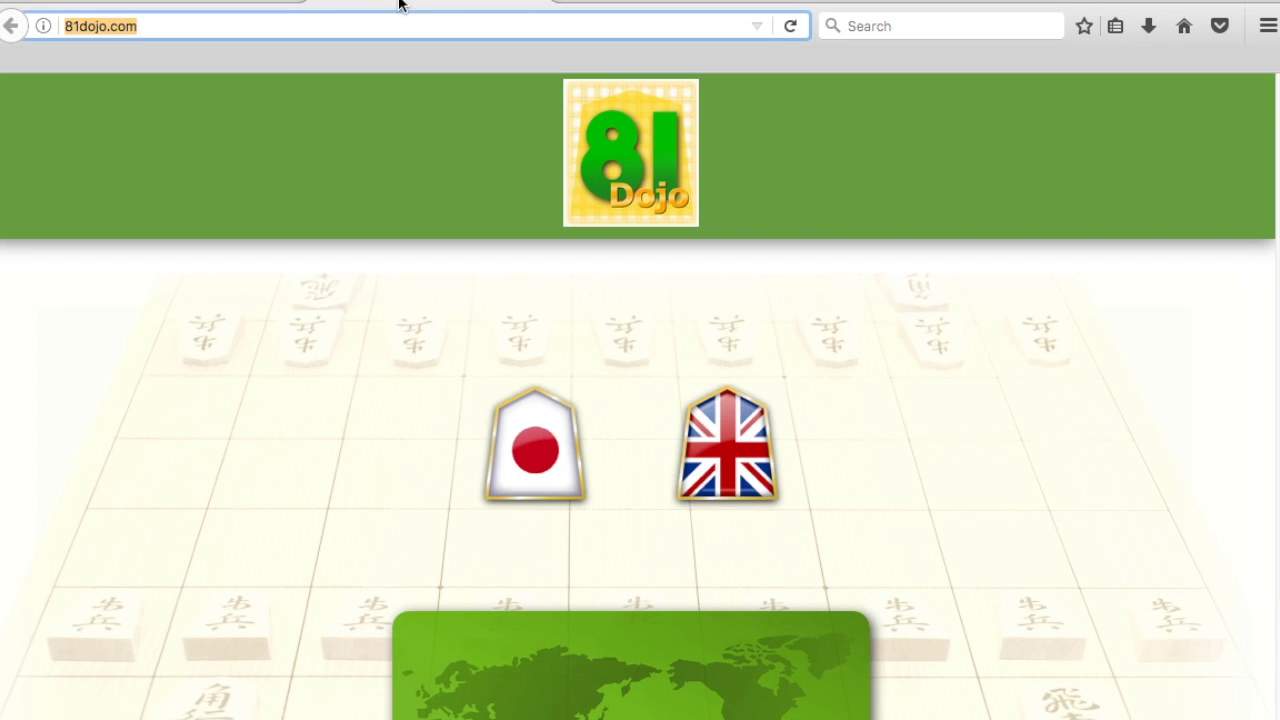
pyautogui.click(737, 455)
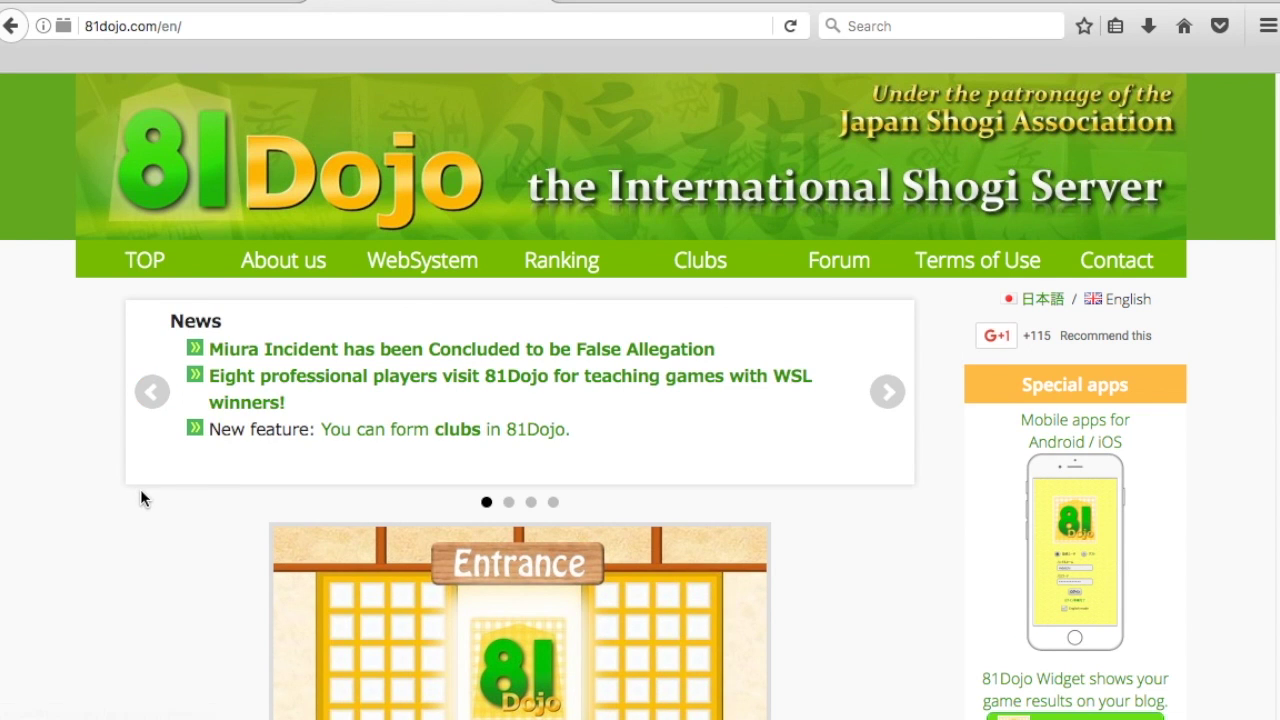
pyautogui.scroll(-2, 140, 498)
pyautogui.scroll(-1, 140, 497)
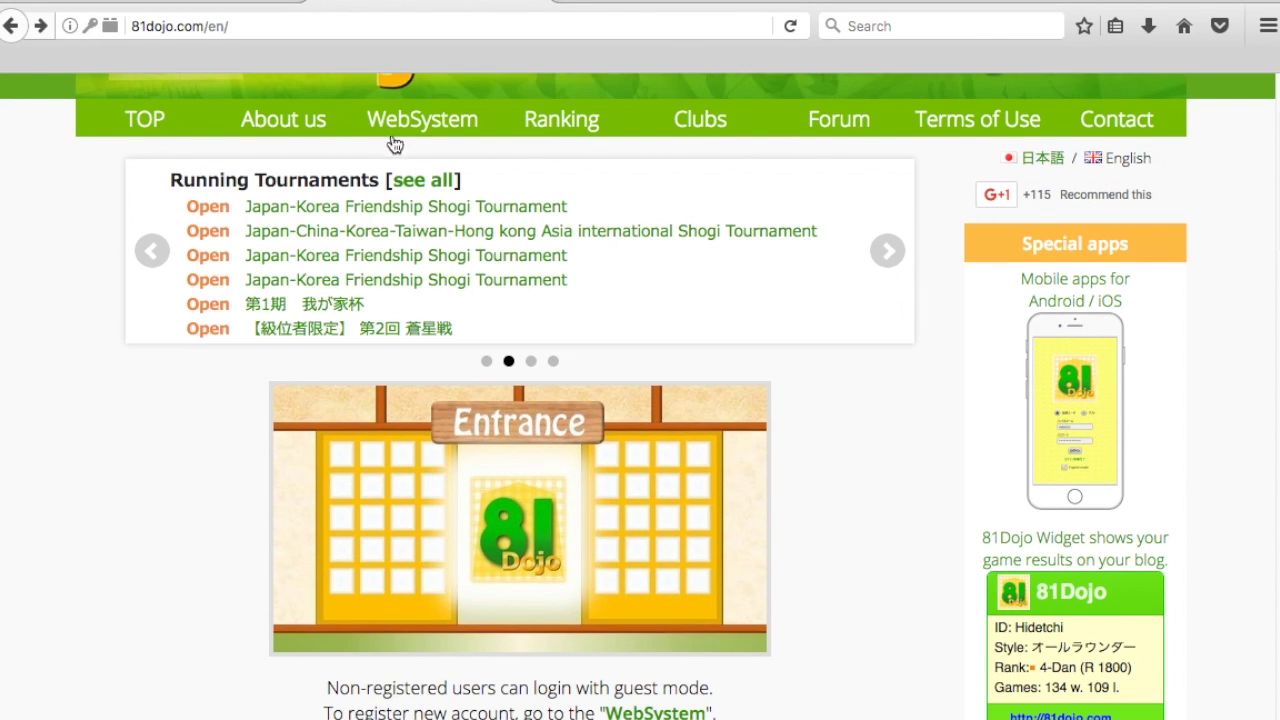
pyautogui.click(445, 129)
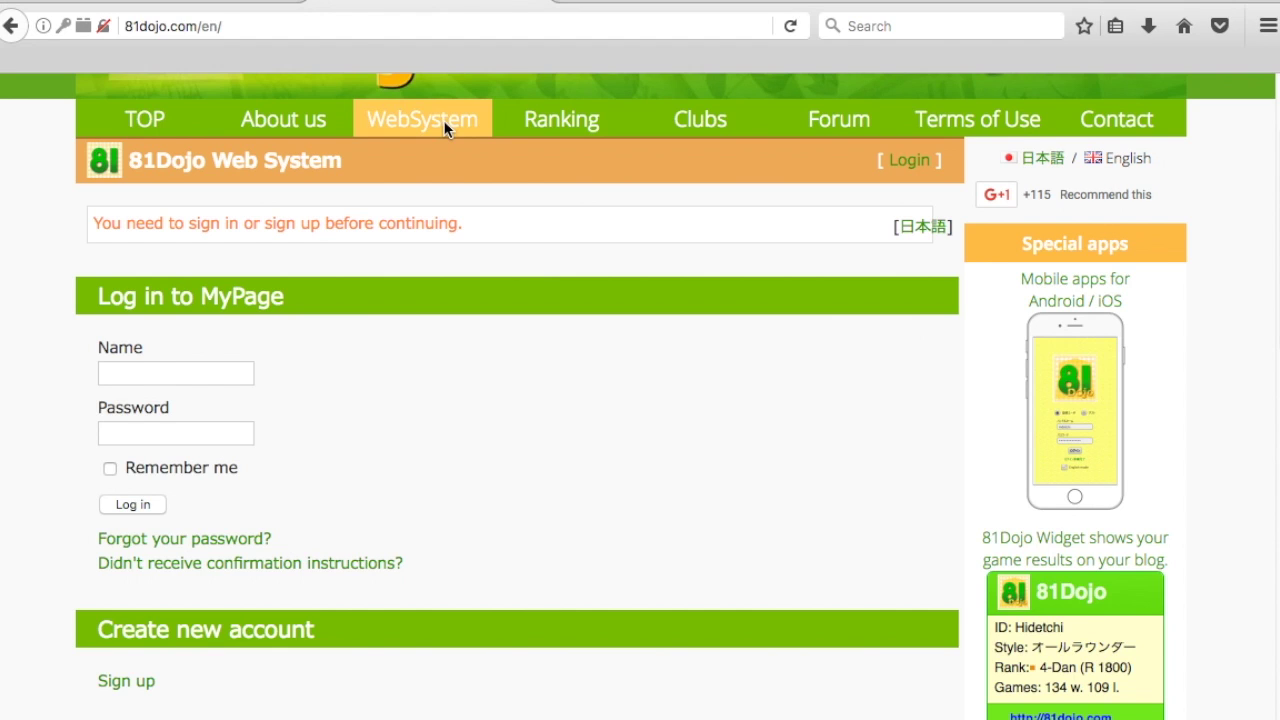
# Step: Log in to MyPage using the saved login name and autofilled password
pyautogui.click(137, 375)
pyautogui.write('weak')
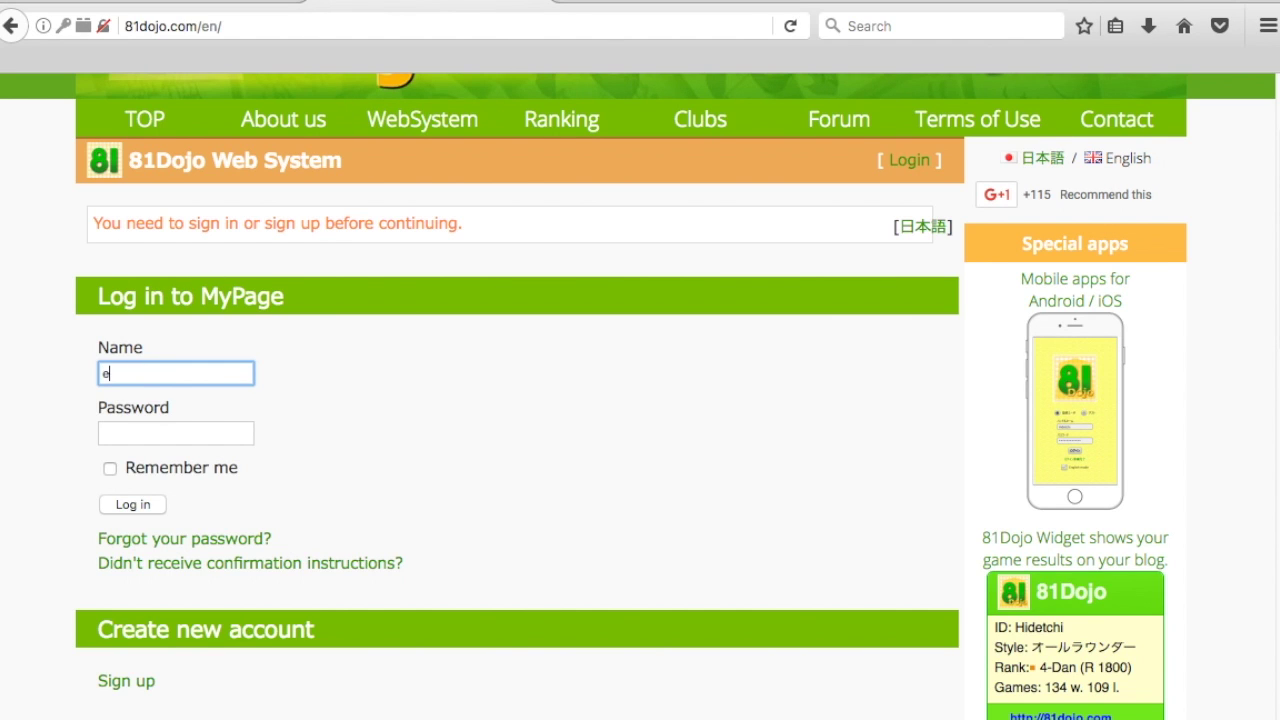
pyautogui.write('ling')
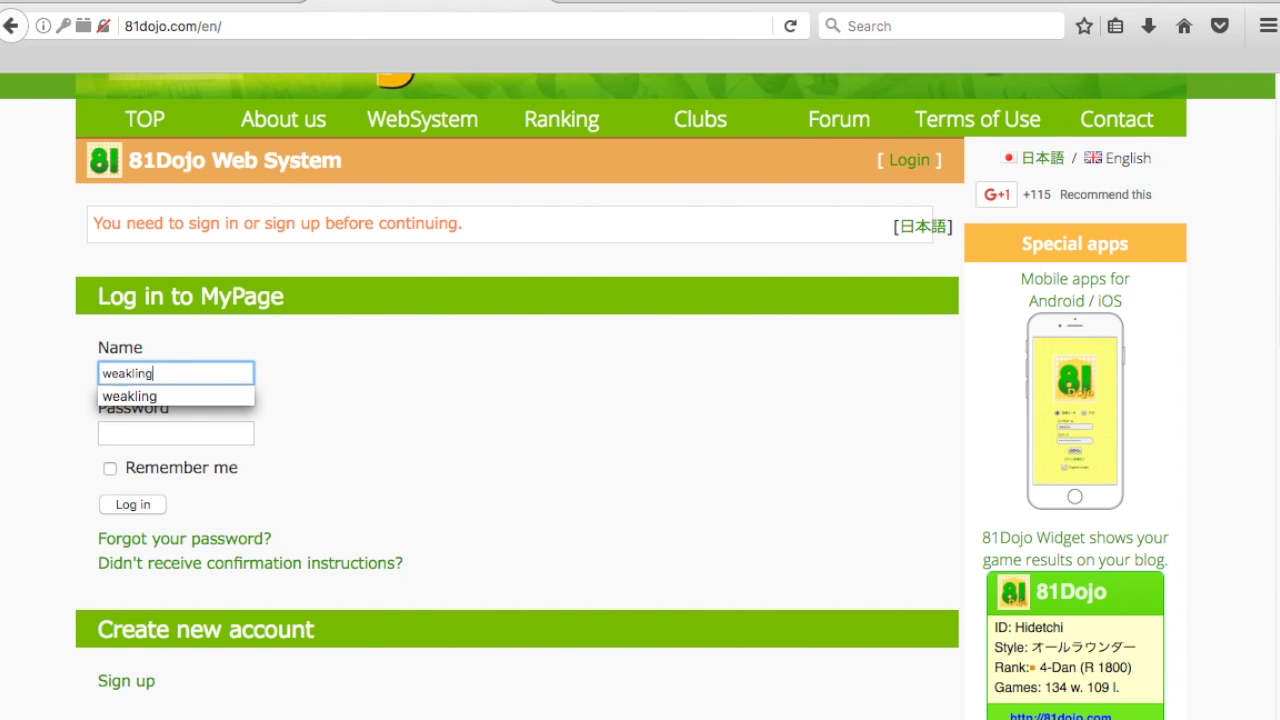
pyautogui.press('Tab')
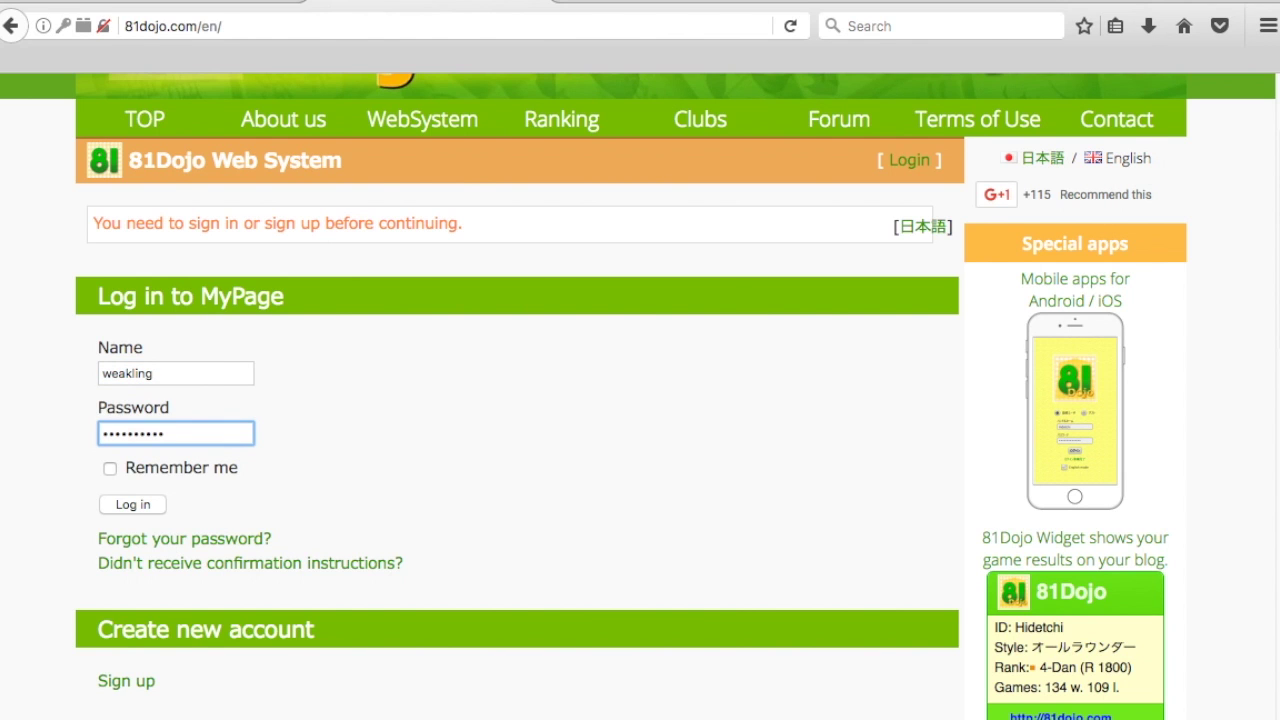
pyautogui.click(122, 510)
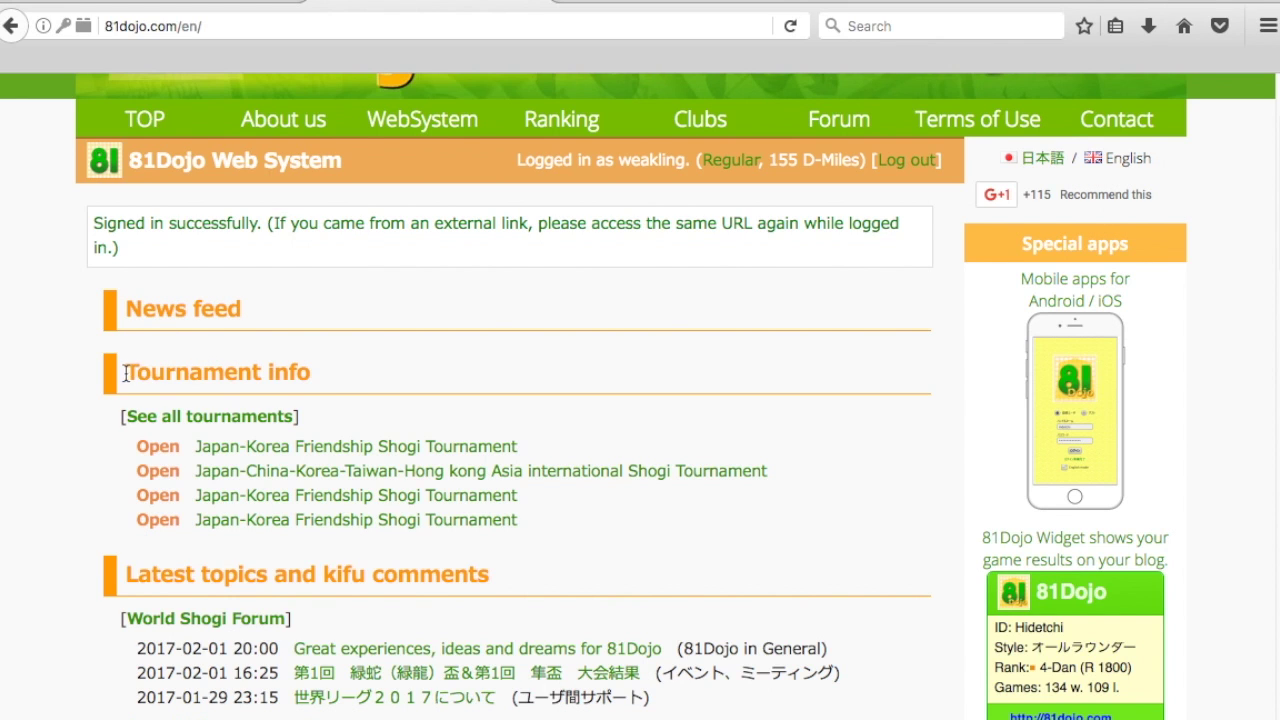
# Step: Point out the Tournament info section and open See all tournaments
pyautogui.moveTo(124, 371); pyautogui.dragTo(330, 378)
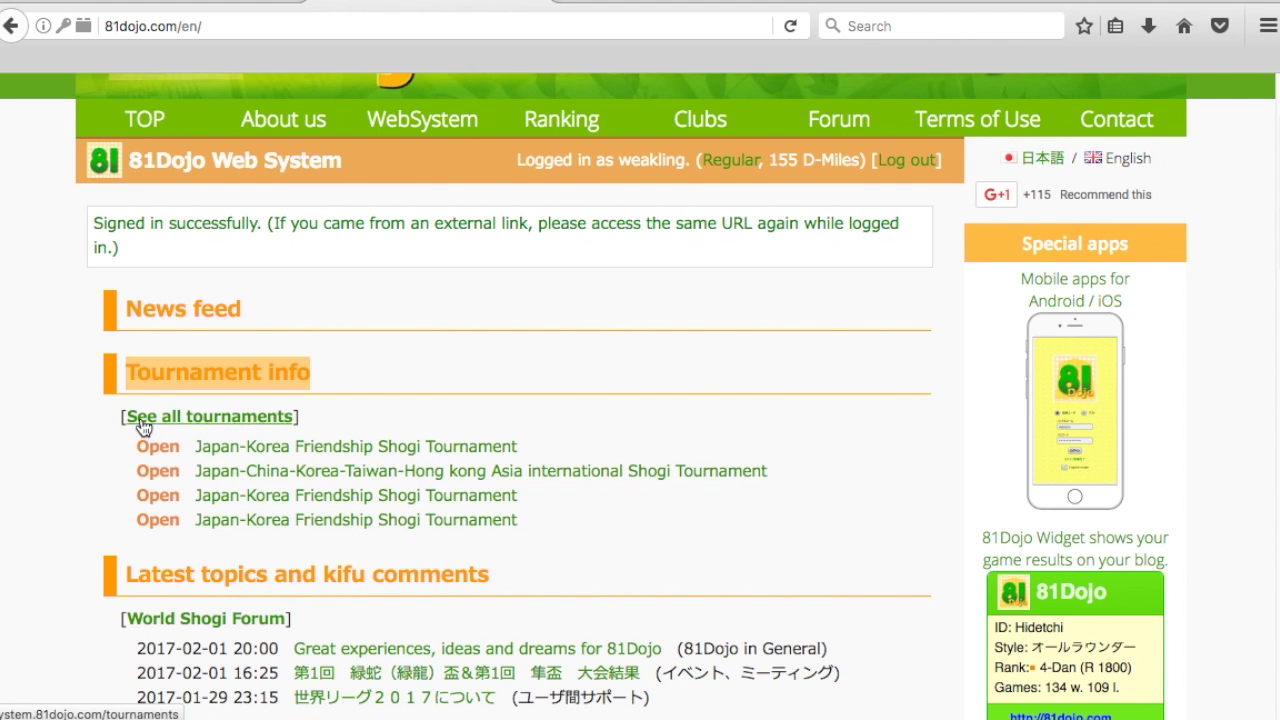
pyautogui.moveTo(100, 419); pyautogui.dragTo(350, 413)
pyautogui.click(243, 428)
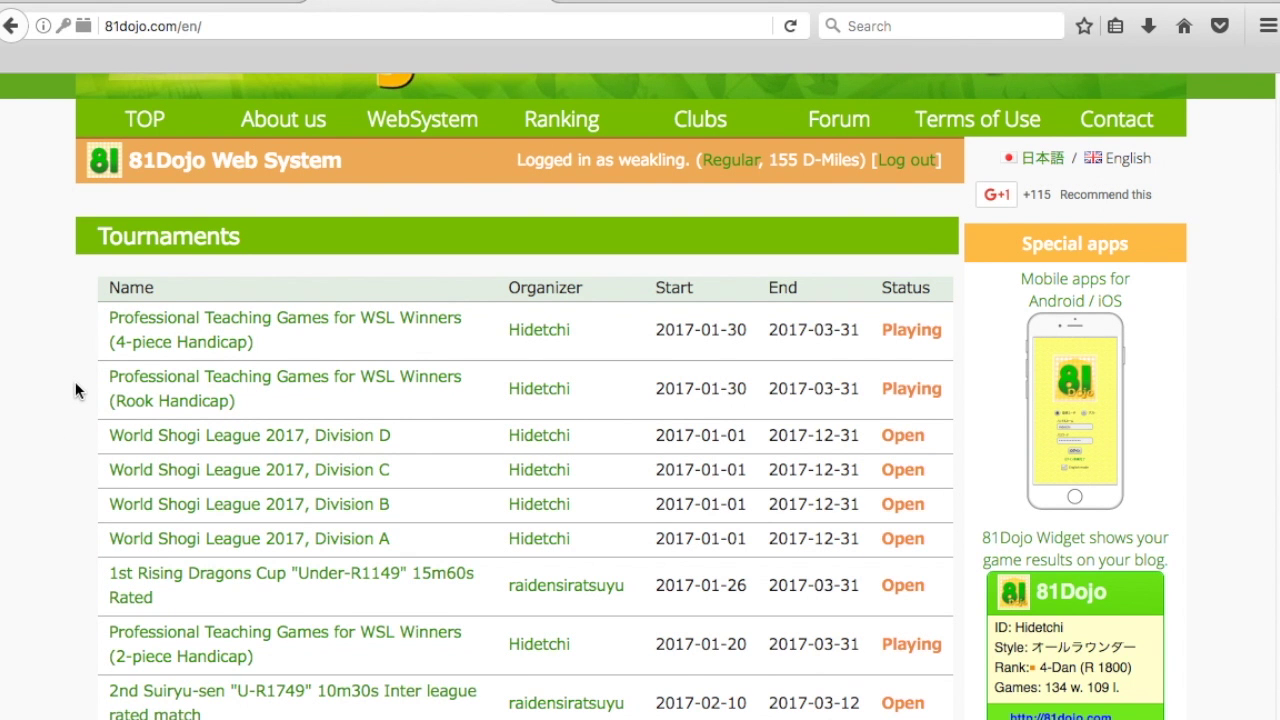
# Step: Scroll the tournament list and highlight the World Shogi League 2017 Division rows
pyautogui.scroll(-2, 77, 390)
pyautogui.scroll(-7, 75, 390)
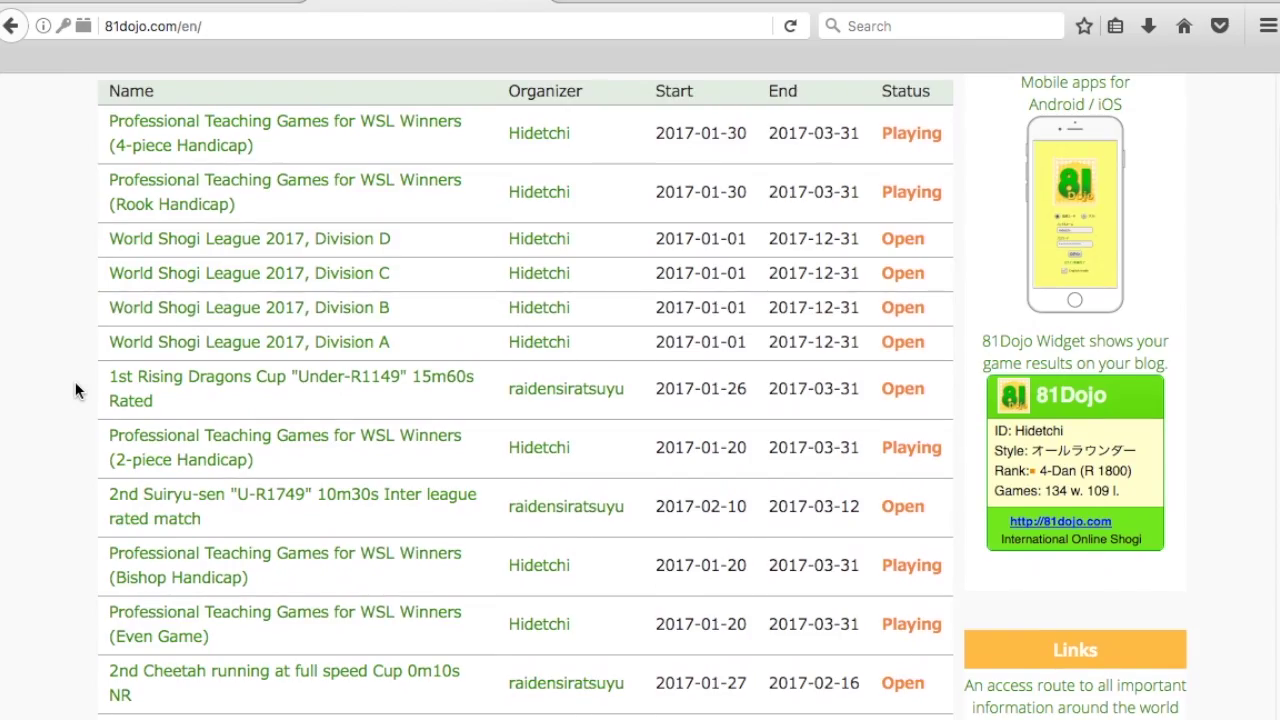
pyautogui.scroll(-14, 75, 390)
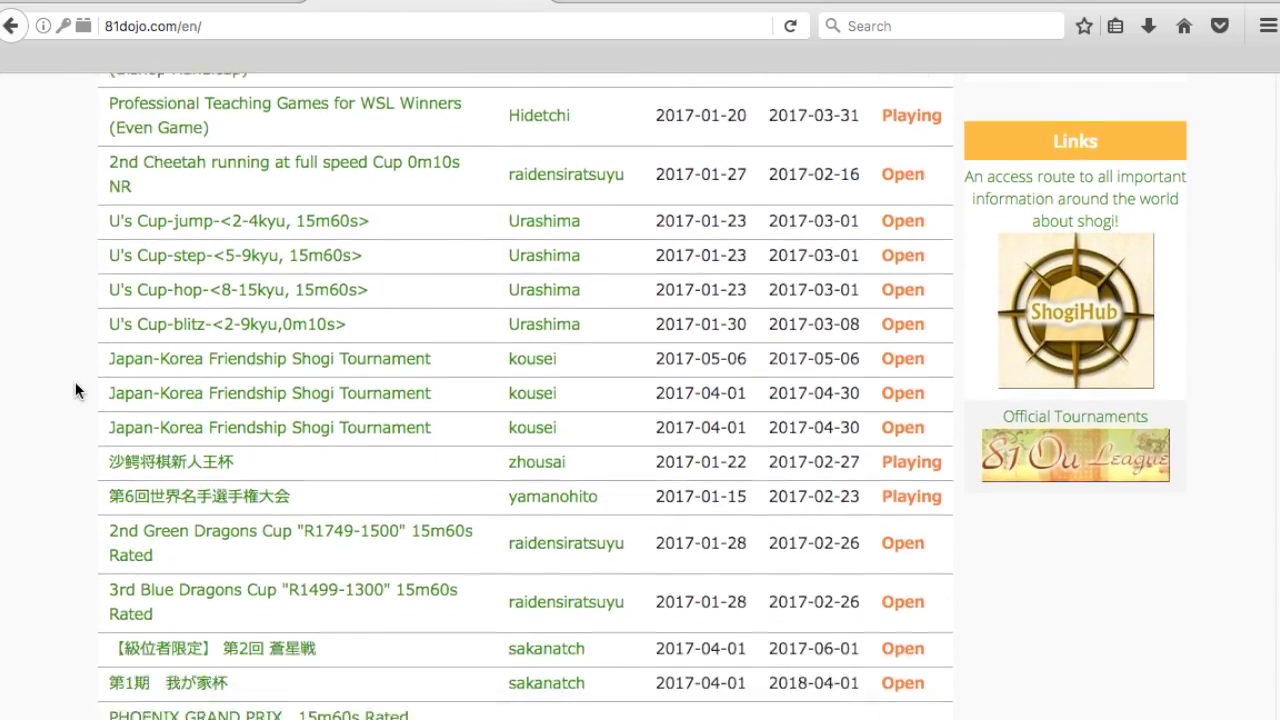
pyautogui.scroll(-20, 75, 390)
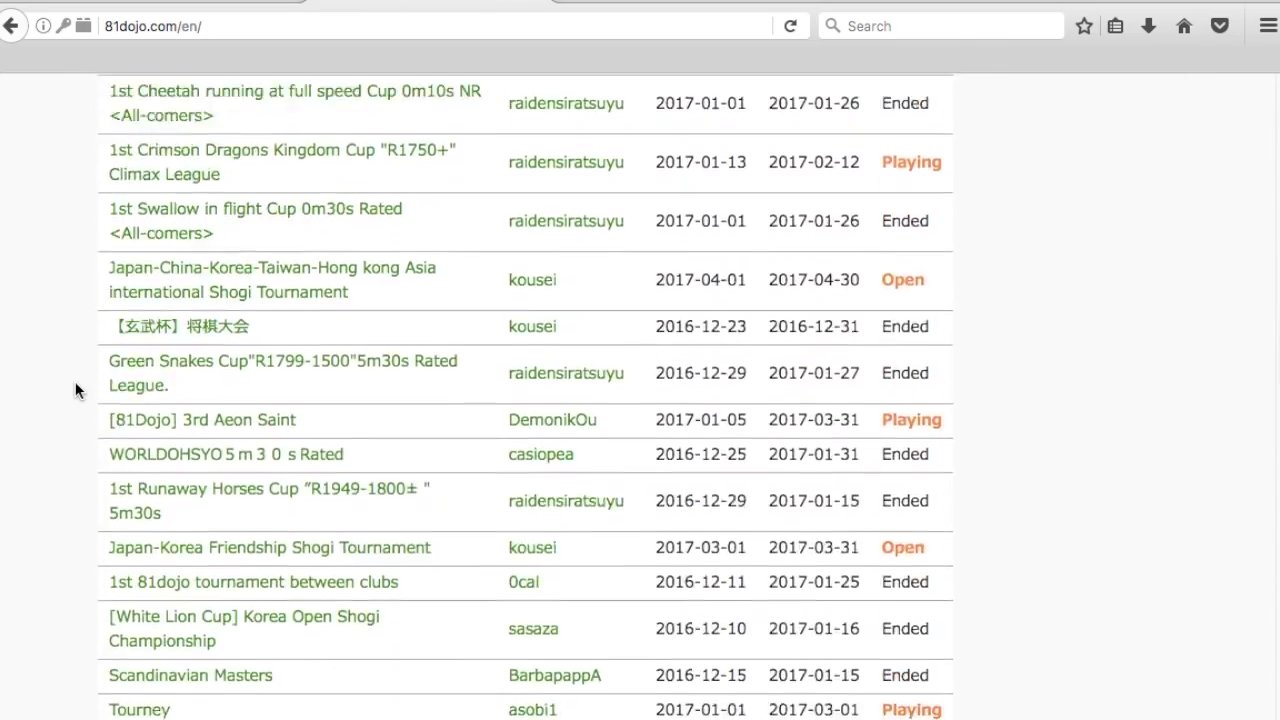
pyautogui.scroll(-18, 75, 390)
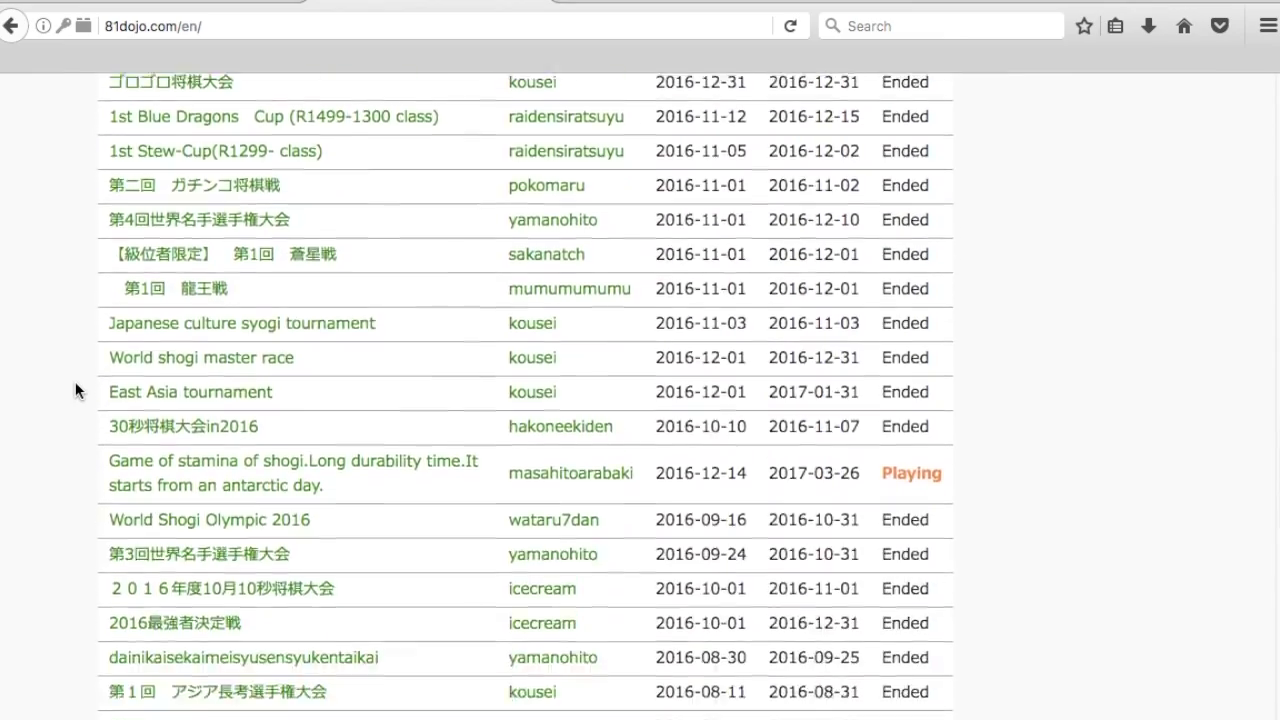
pyautogui.scroll(-18, 75, 390)
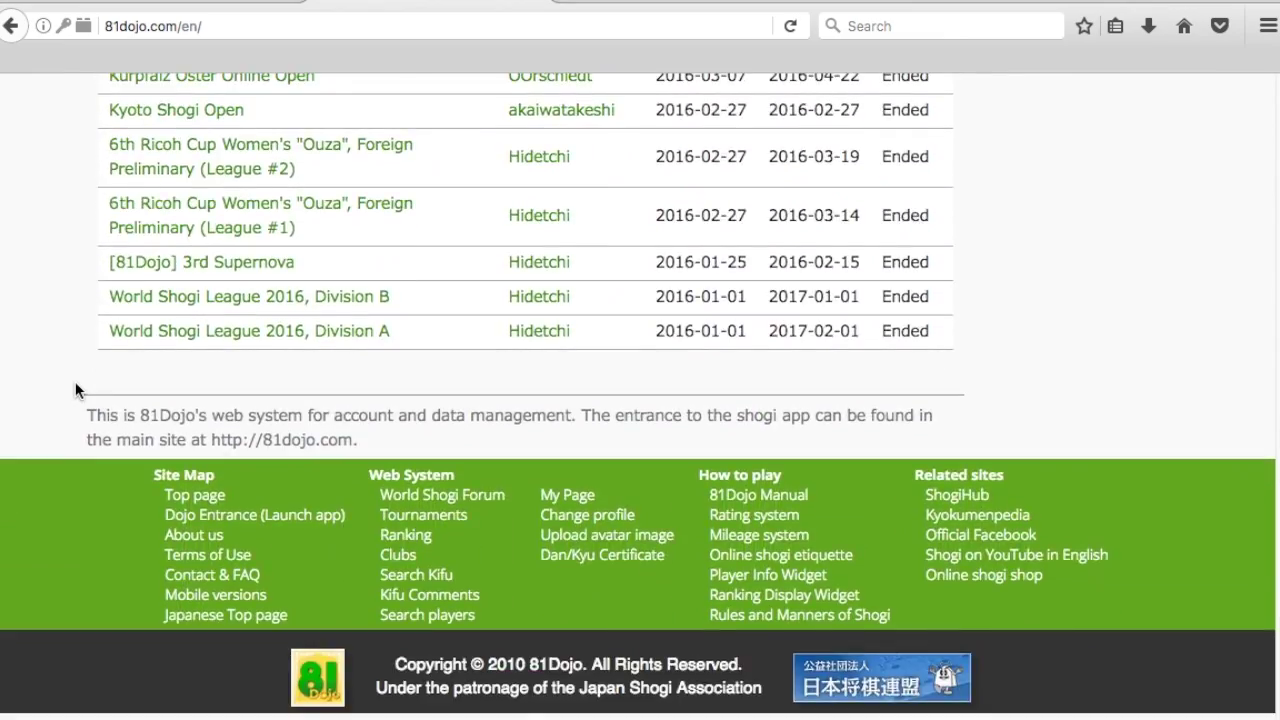
pyautogui.press('Home')
pyautogui.scroll(-5, 37, 386)
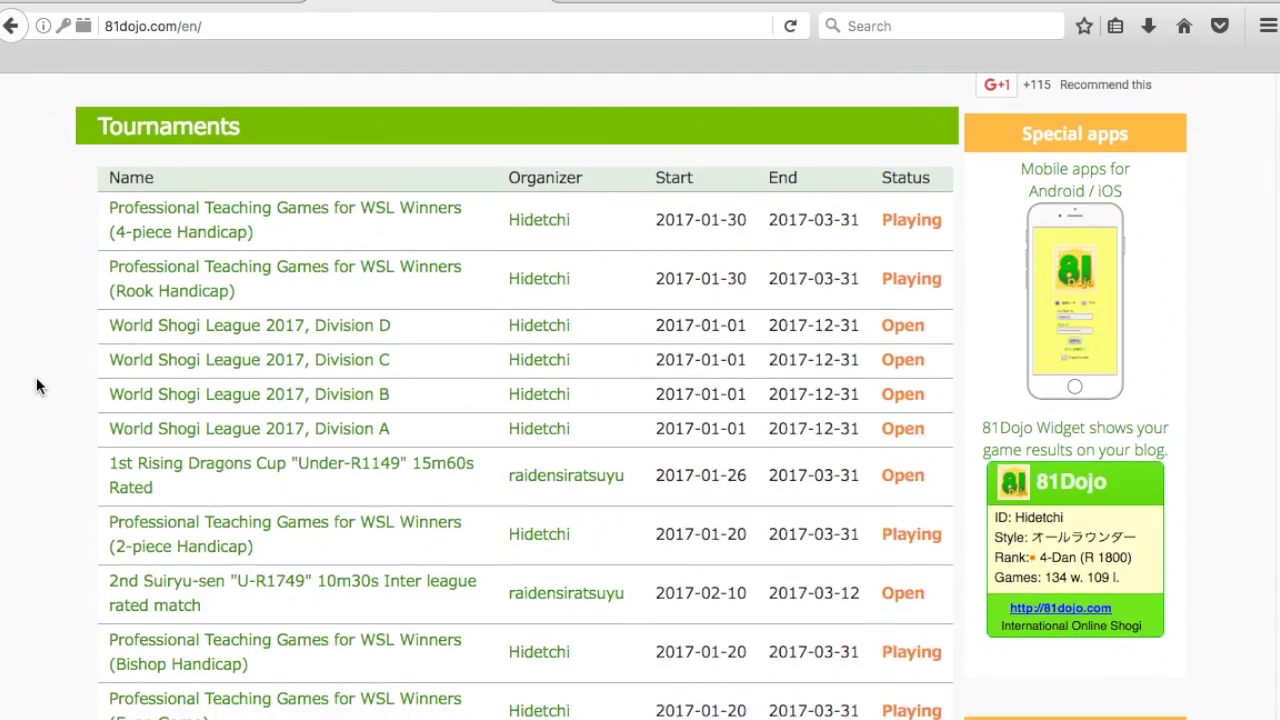
pyautogui.scroll(-5, 88, 343)
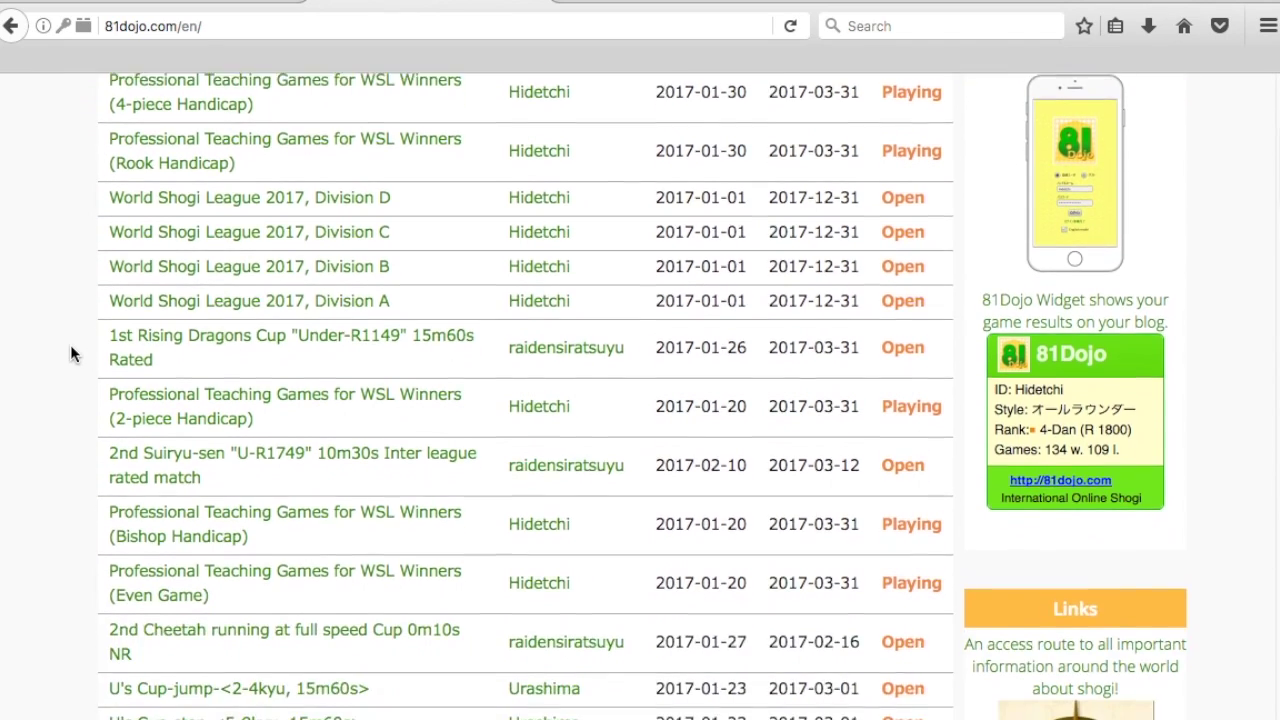
pyautogui.scroll(1, 70, 345)
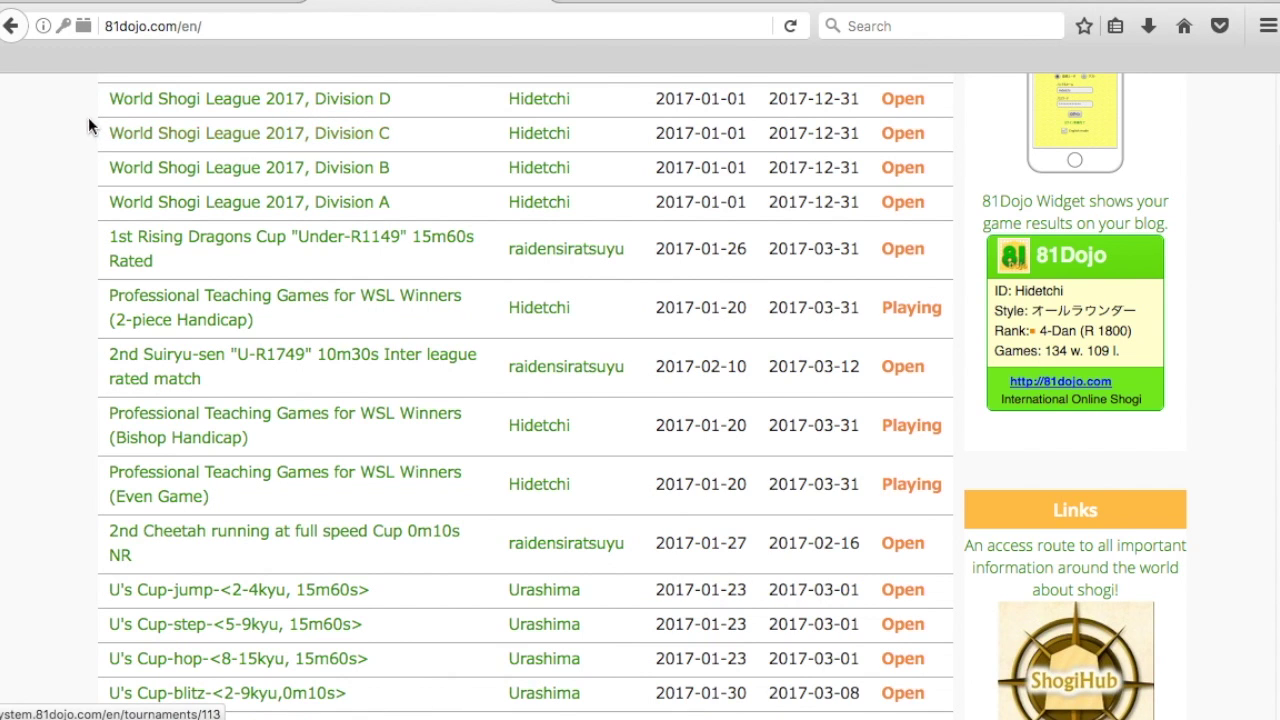
pyautogui.moveTo(85, 100); pyautogui.dragTo(967, 200)
pyautogui.scroll(1, 521, 382)
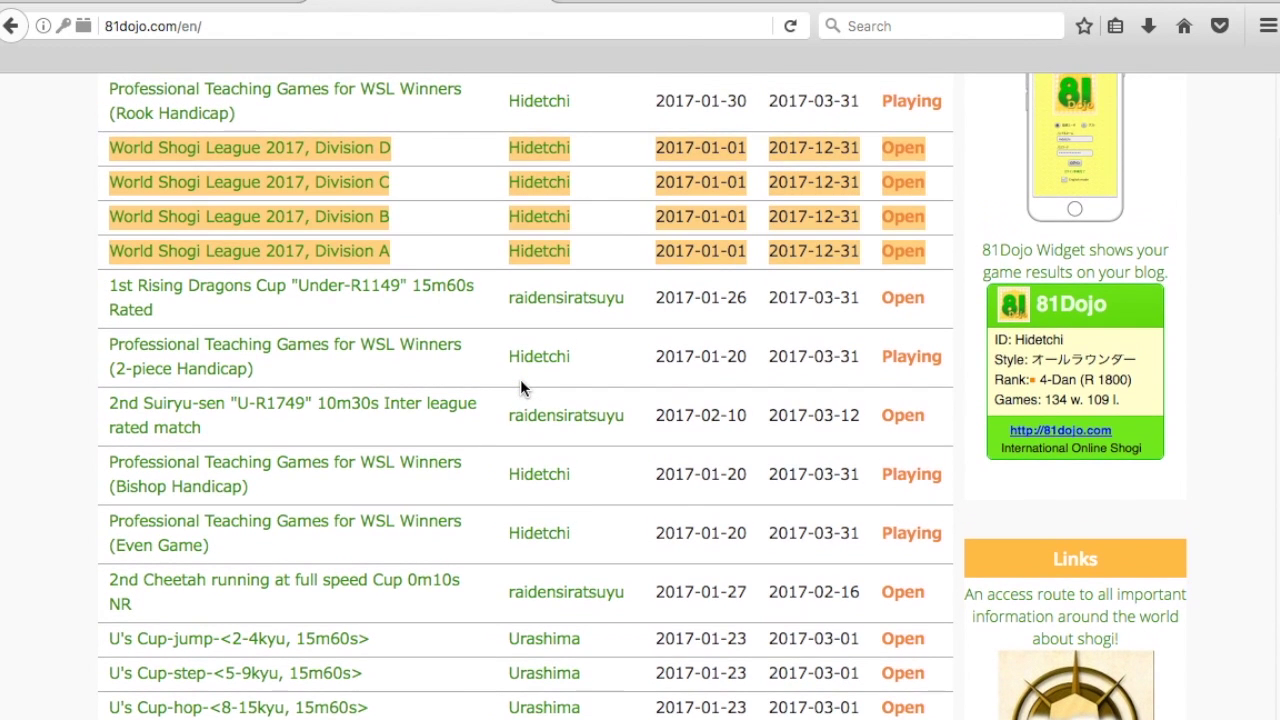
pyautogui.scroll(-1, 520, 381)
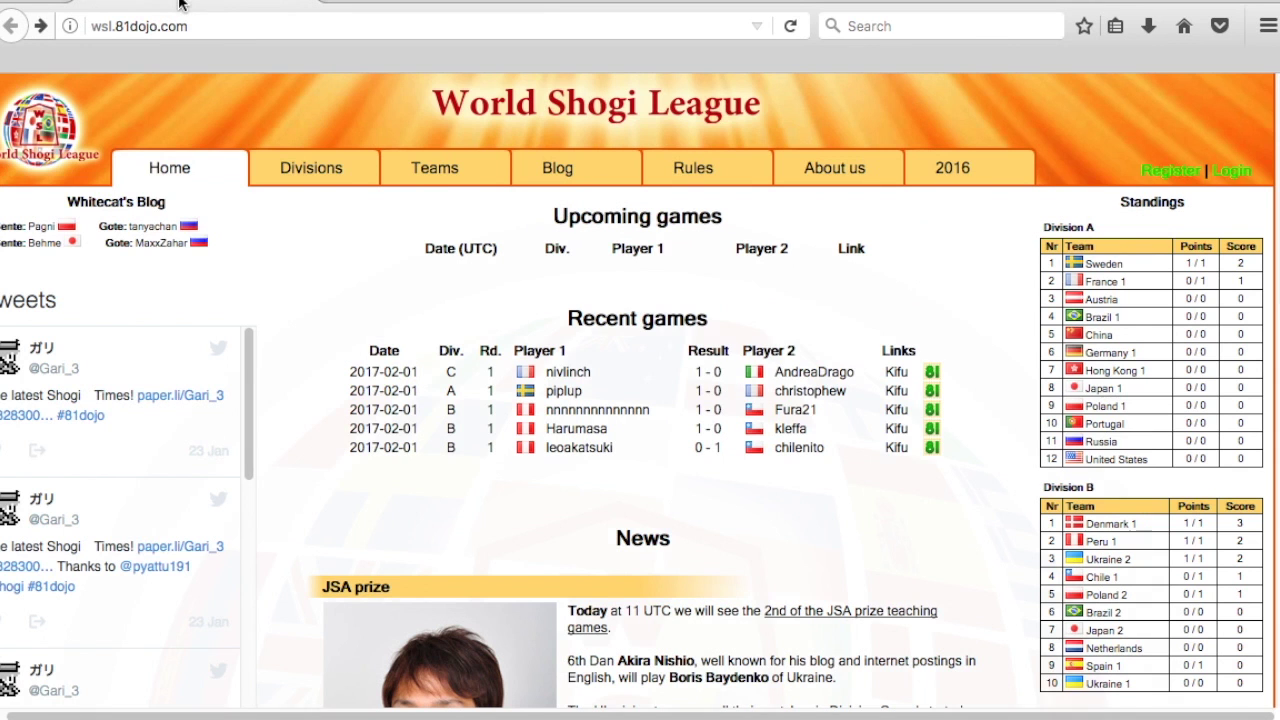
# Step: On the WSL site, view the Divisions standings for B, C and D, then return to 81Dojo
pyautogui.click(180, 4)
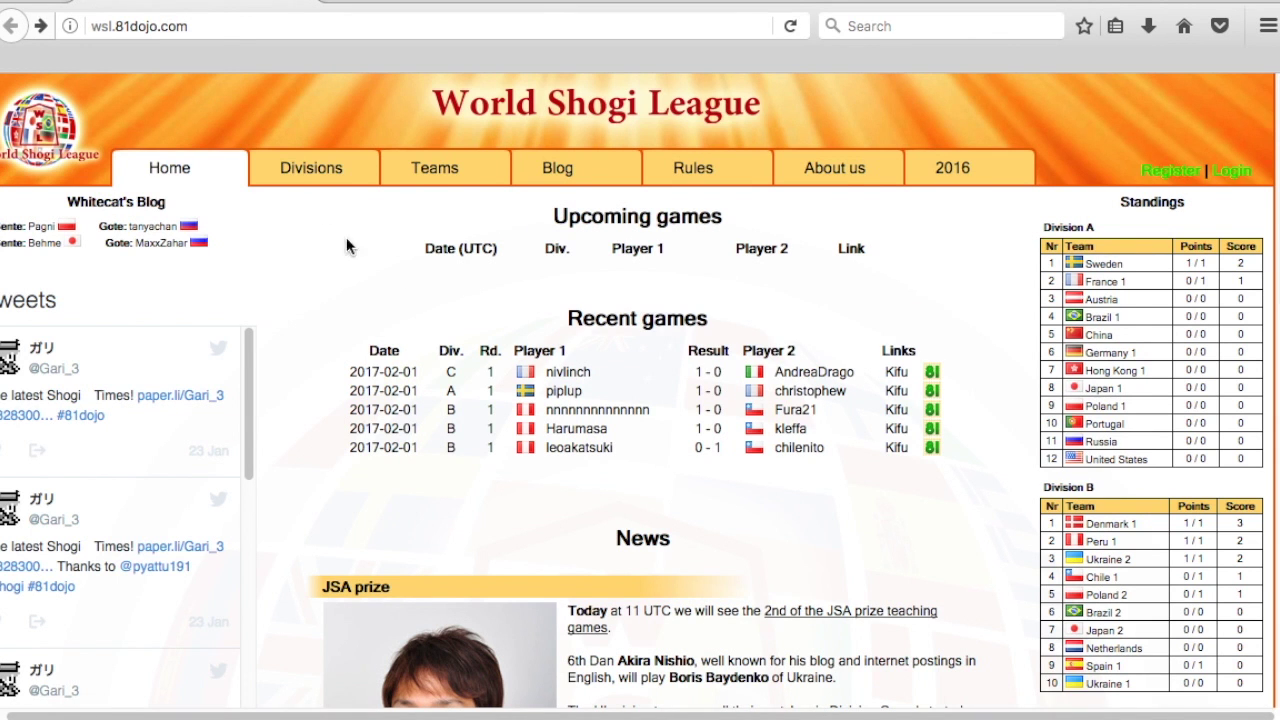
pyautogui.click(305, 175)
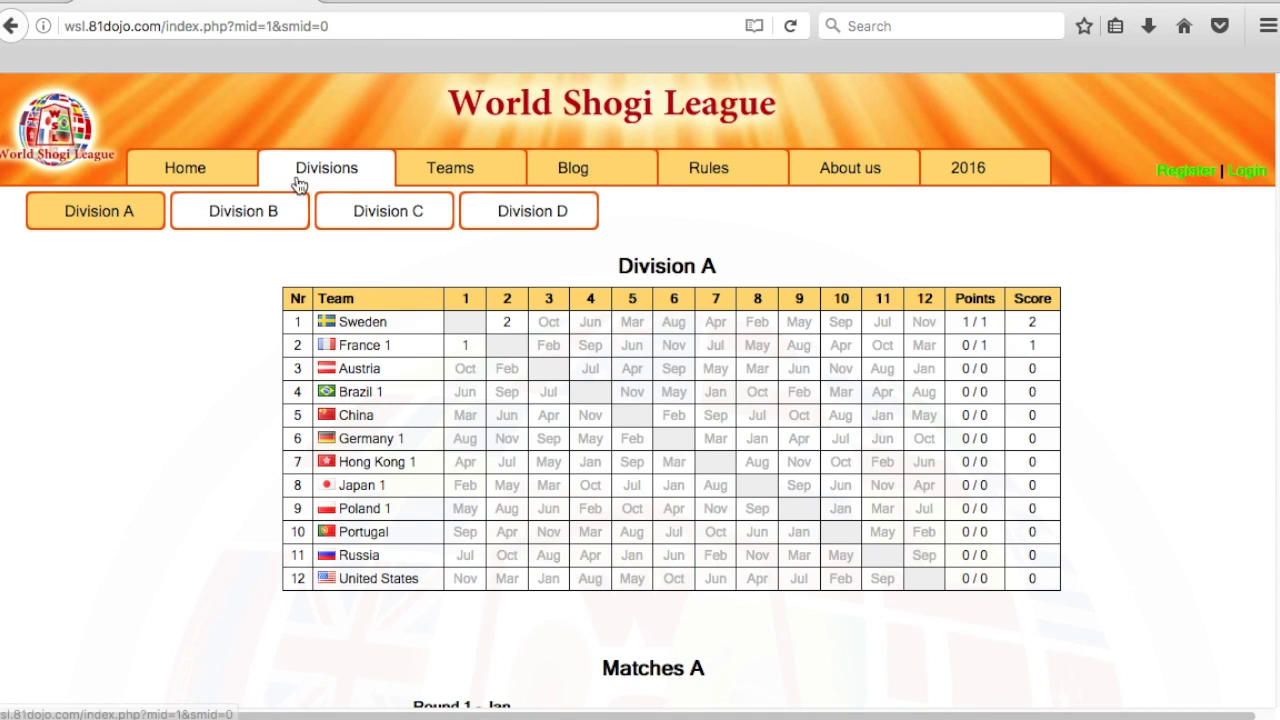
pyautogui.scroll(-3, 168, 378)
pyautogui.scroll(-3, 168, 379)
pyautogui.scroll(6, 168, 379)
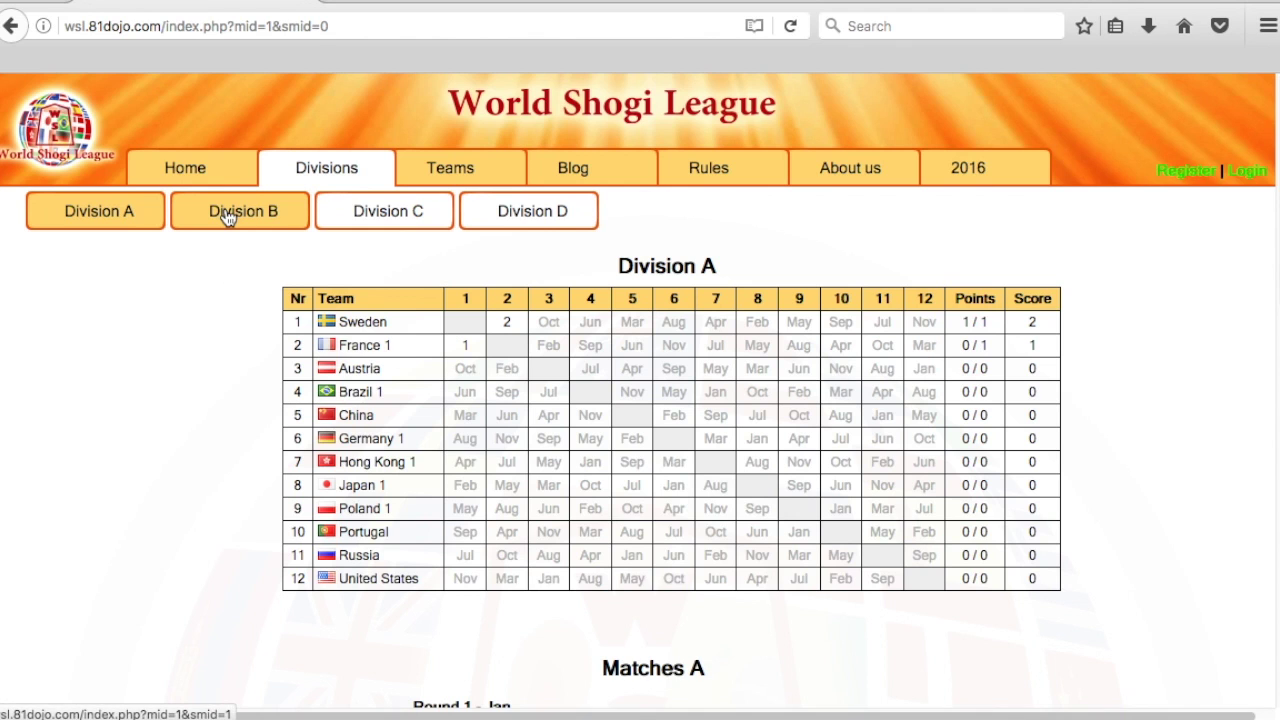
pyautogui.click(228, 215)
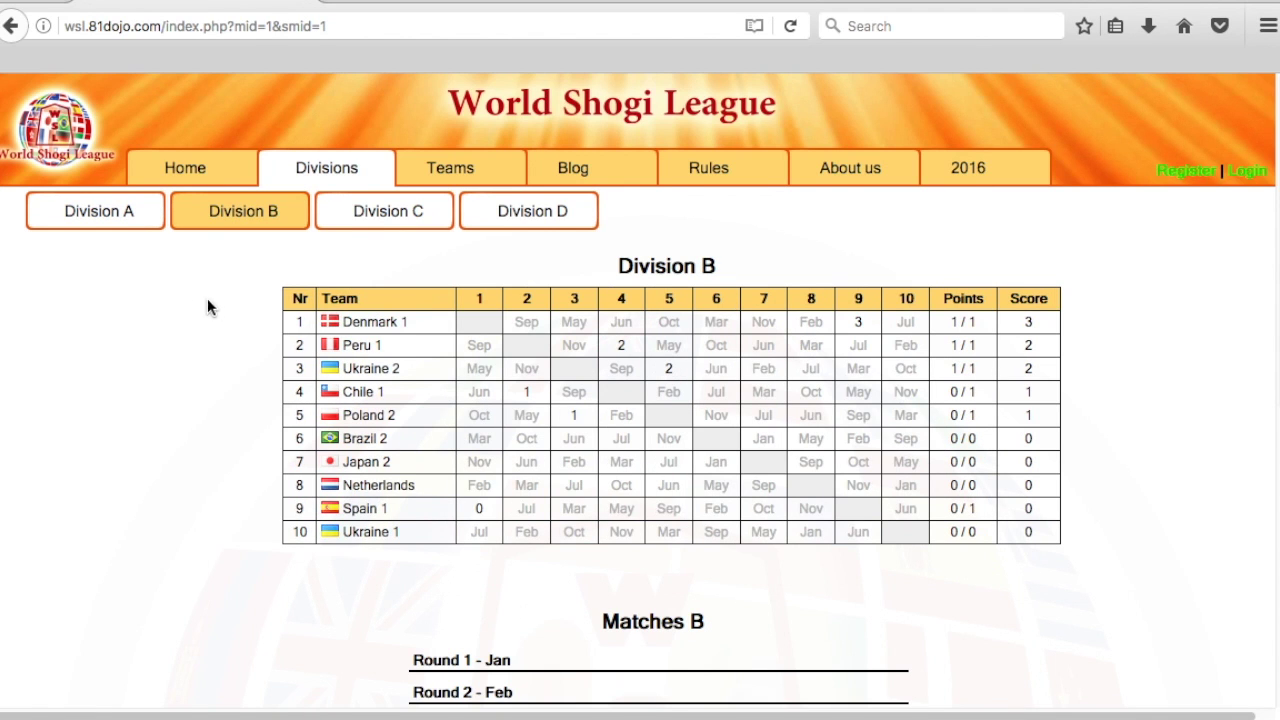
pyautogui.click(376, 218)
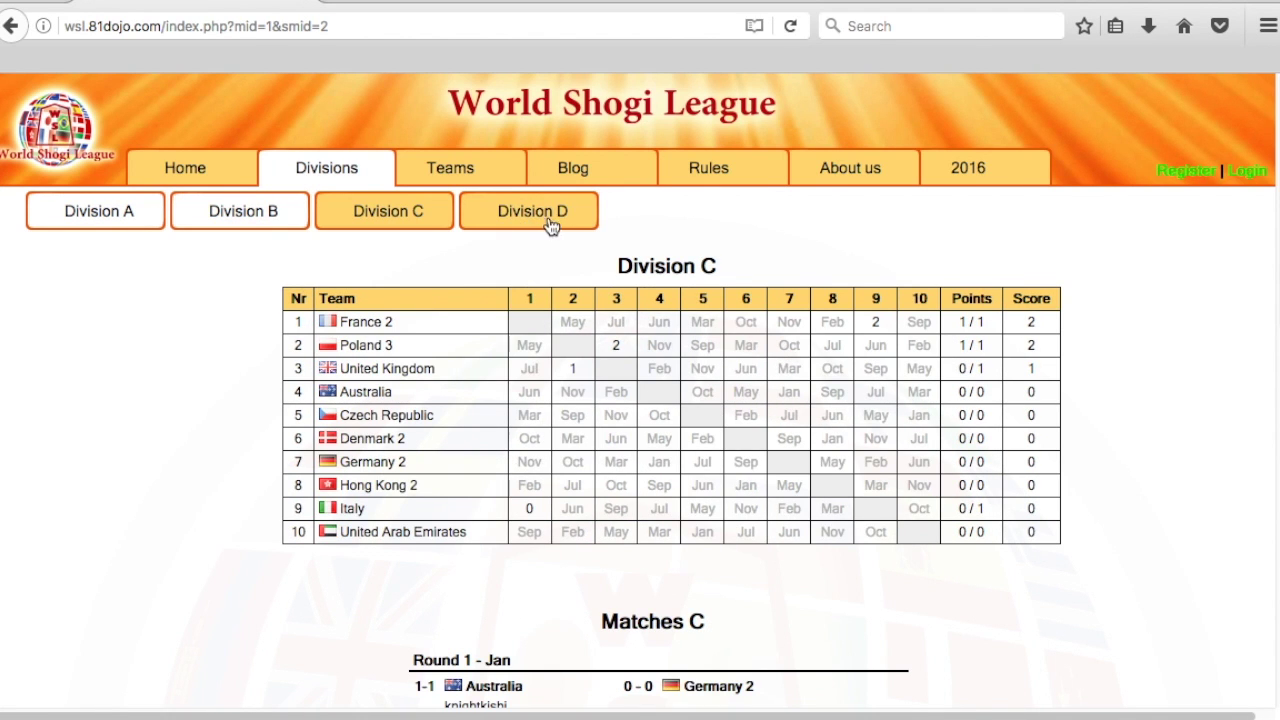
pyautogui.click(549, 218)
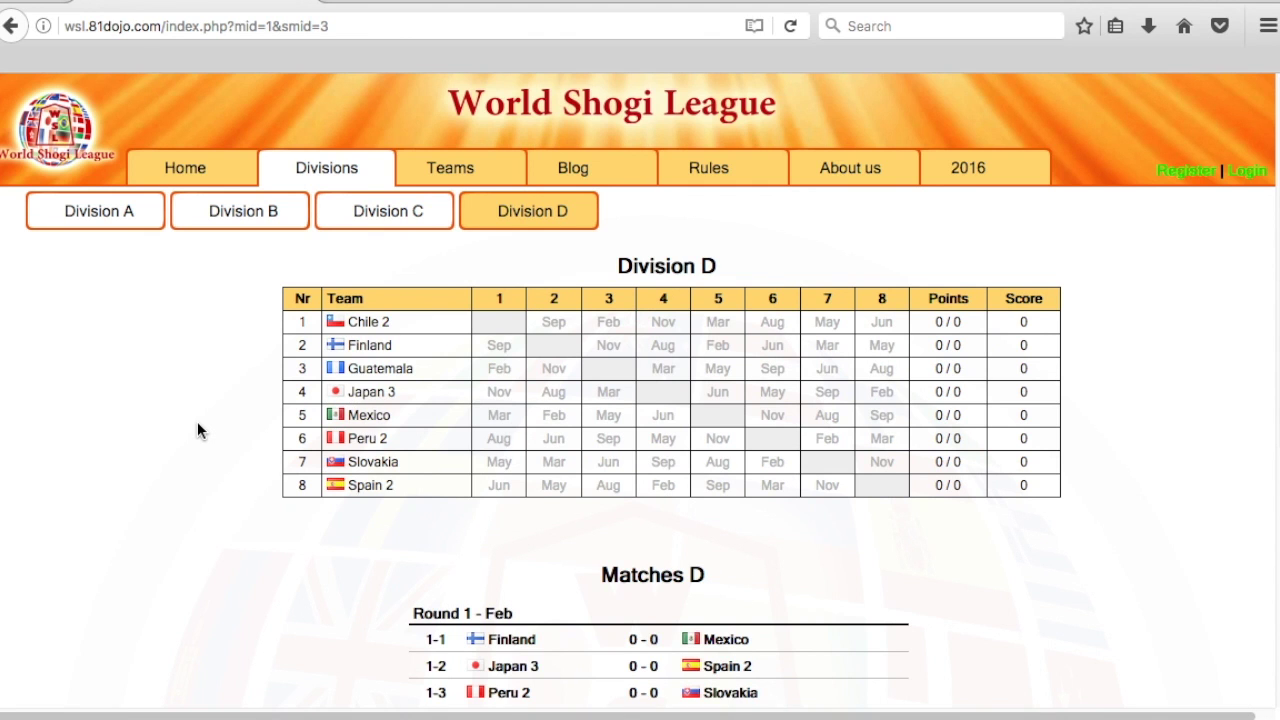
pyautogui.click(415, 0)
# Step: Open 'World Shogi League 2017, Division A' and scroll through its info and player table
pyautogui.scroll(1, 137, 374)
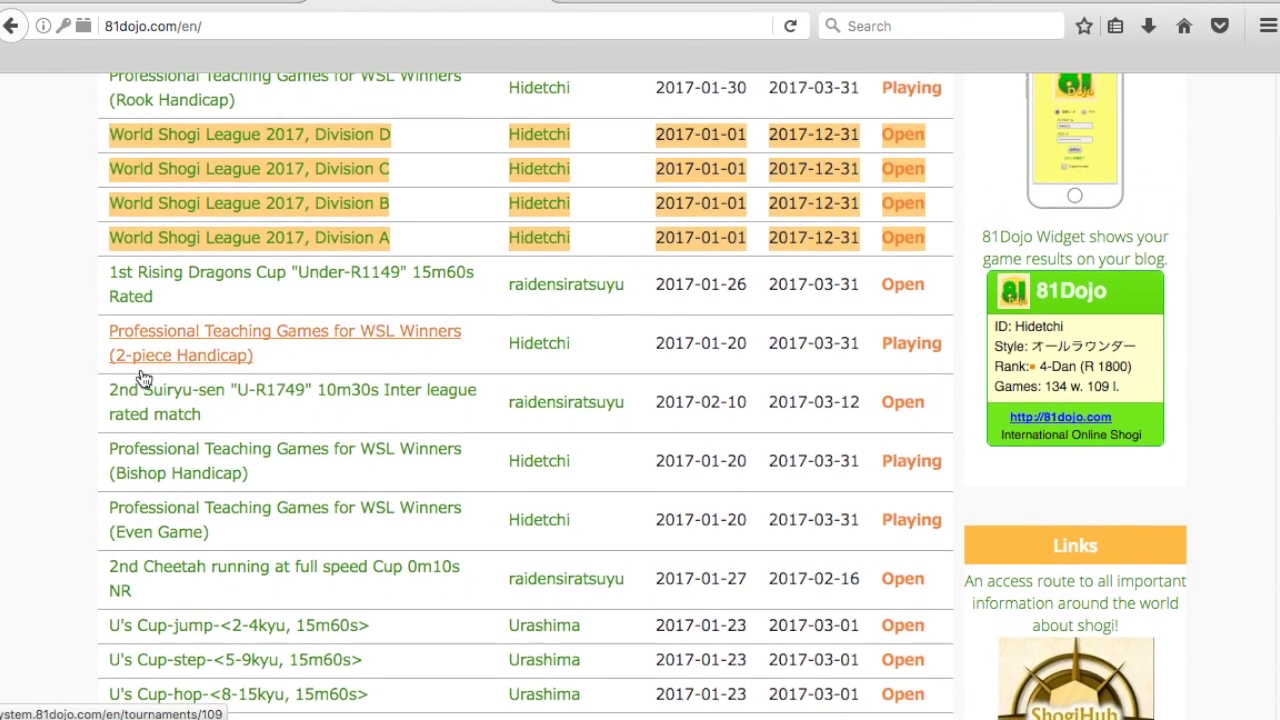
pyautogui.scroll(-1, 140, 375)
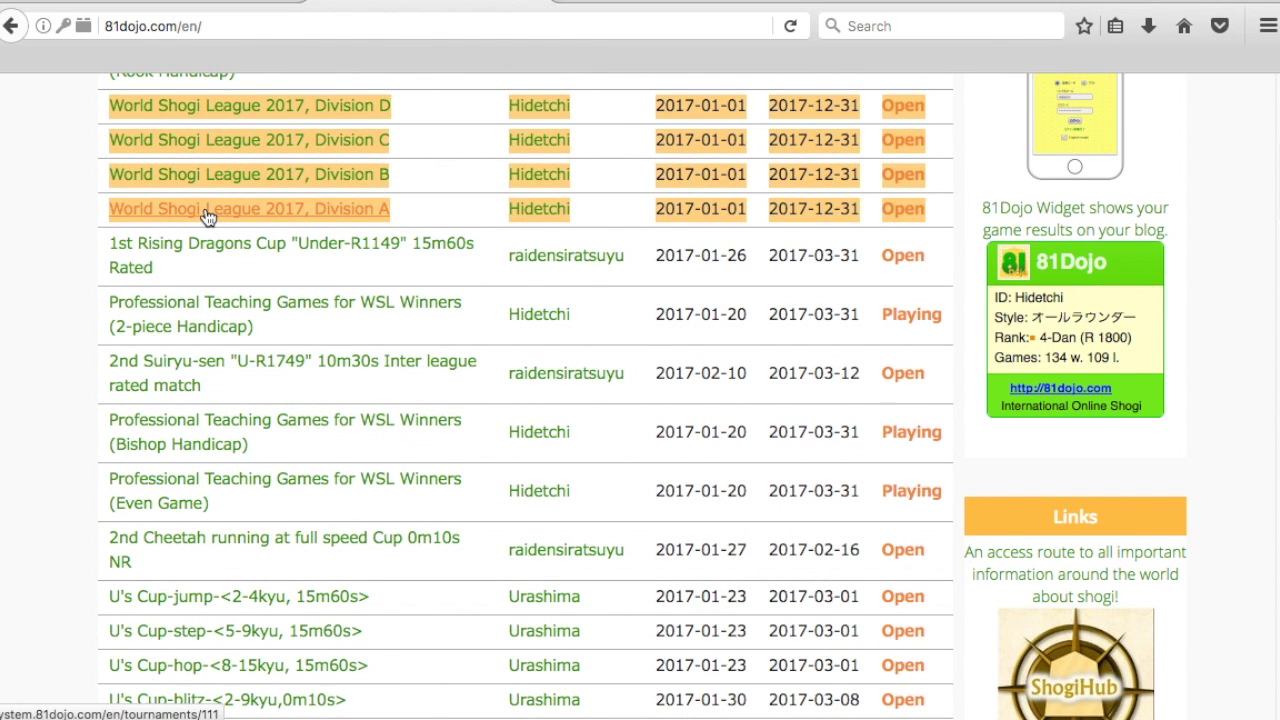
pyautogui.click(207, 214)
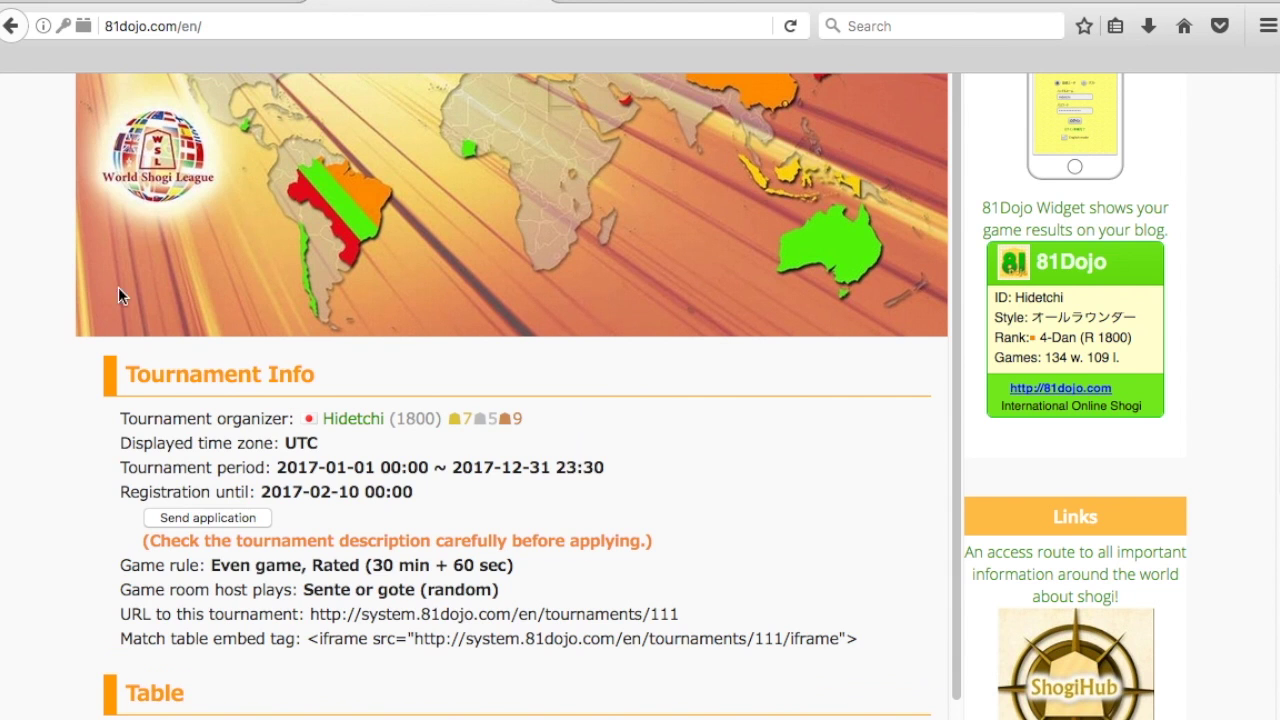
pyautogui.scroll(-5, 98, 310)
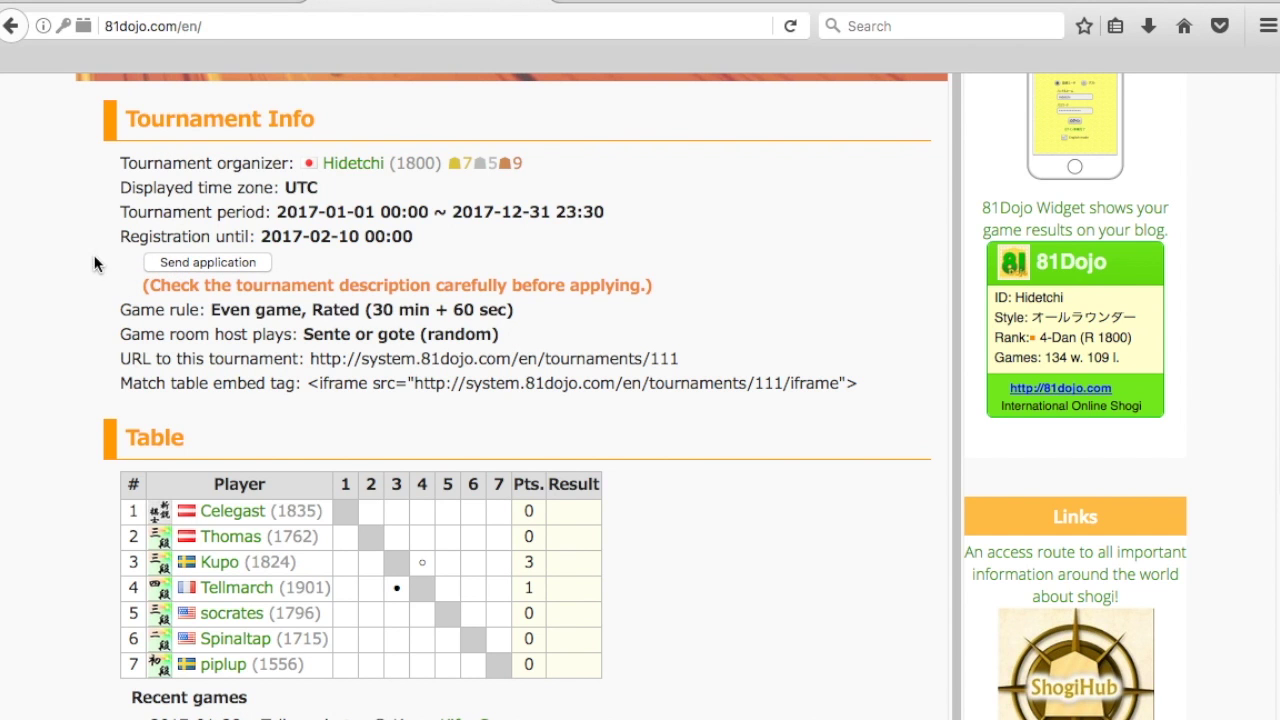
pyautogui.scroll(-2, 102, 293)
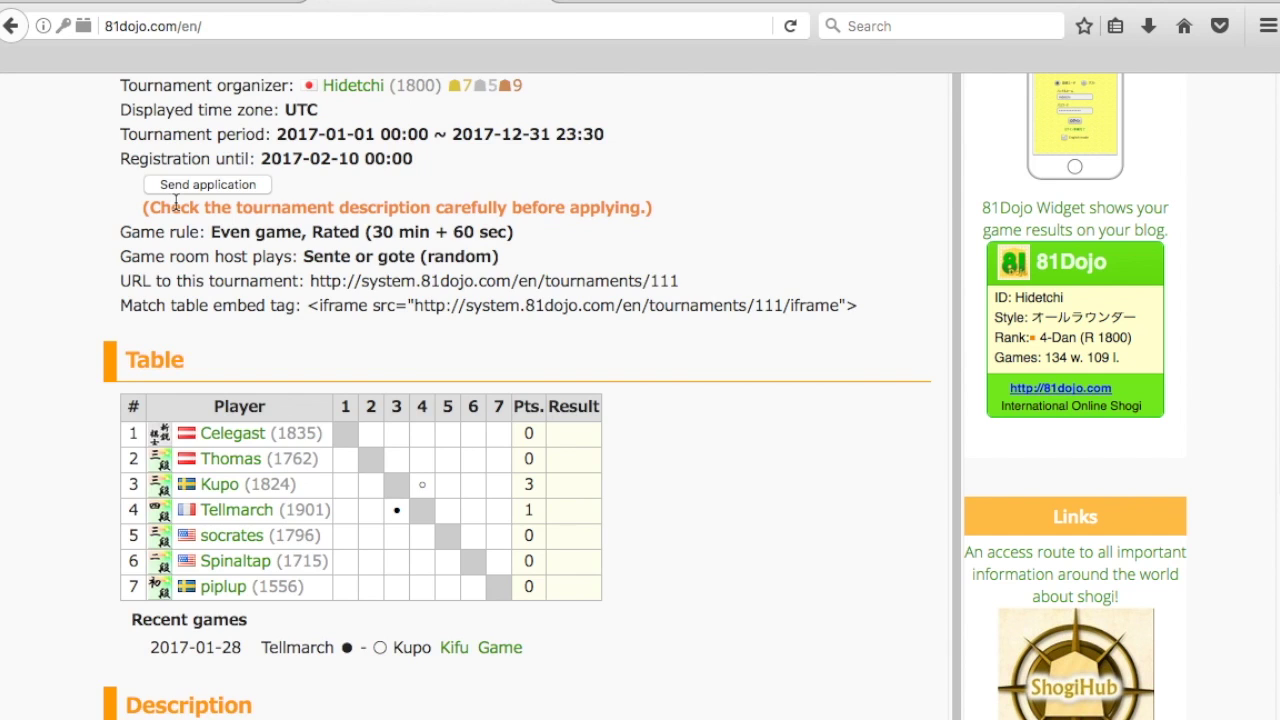
pyautogui.scroll(8, 175, 203)
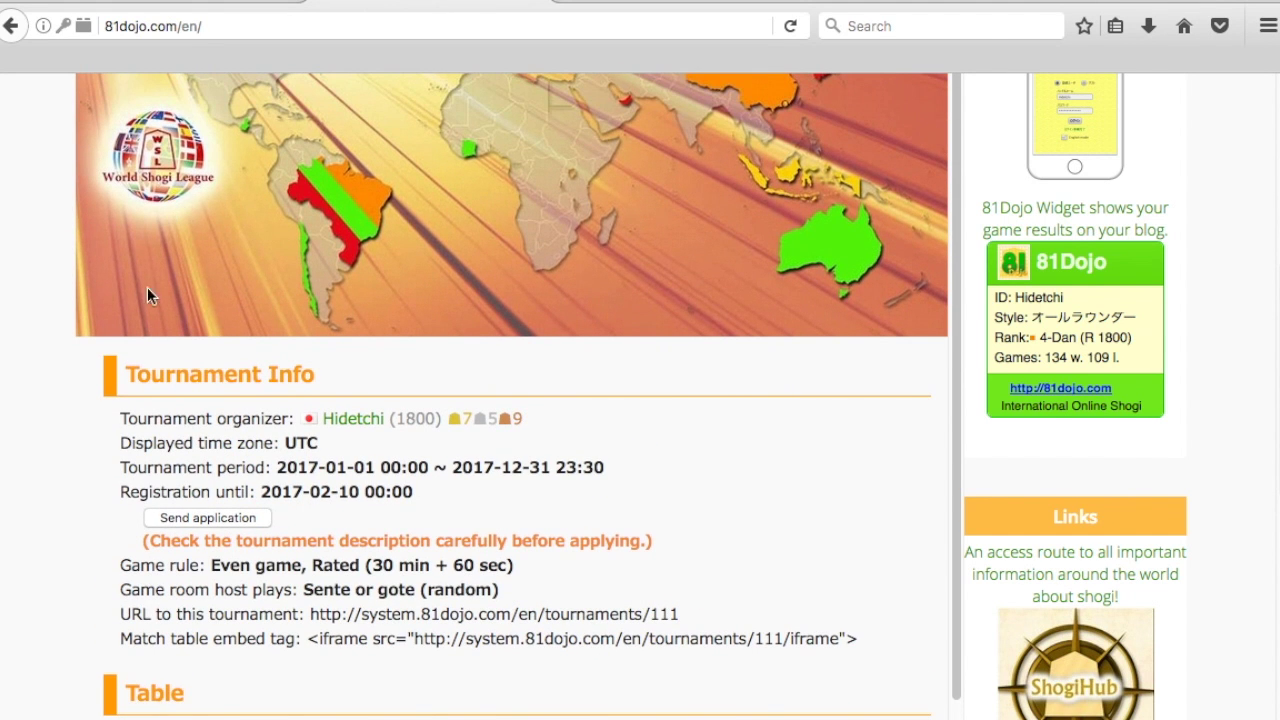
pyautogui.scroll(-8, 175, 220)
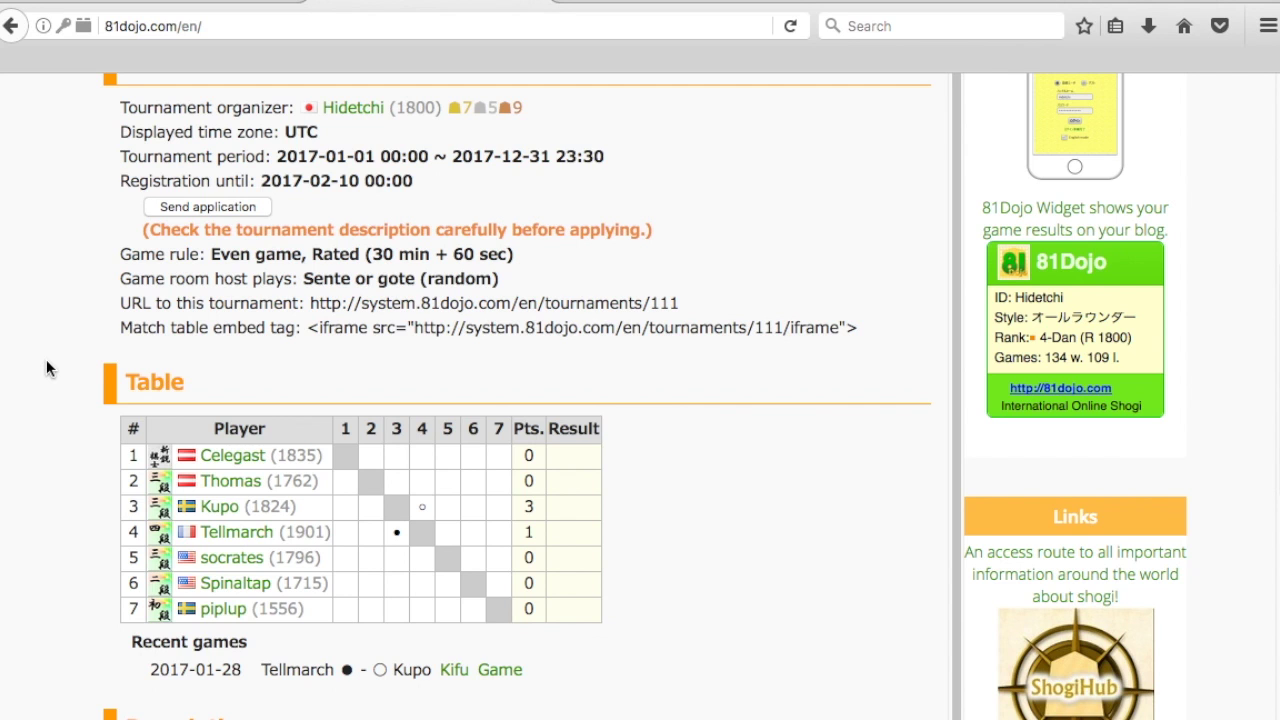
pyautogui.scroll(-4, 46, 368)
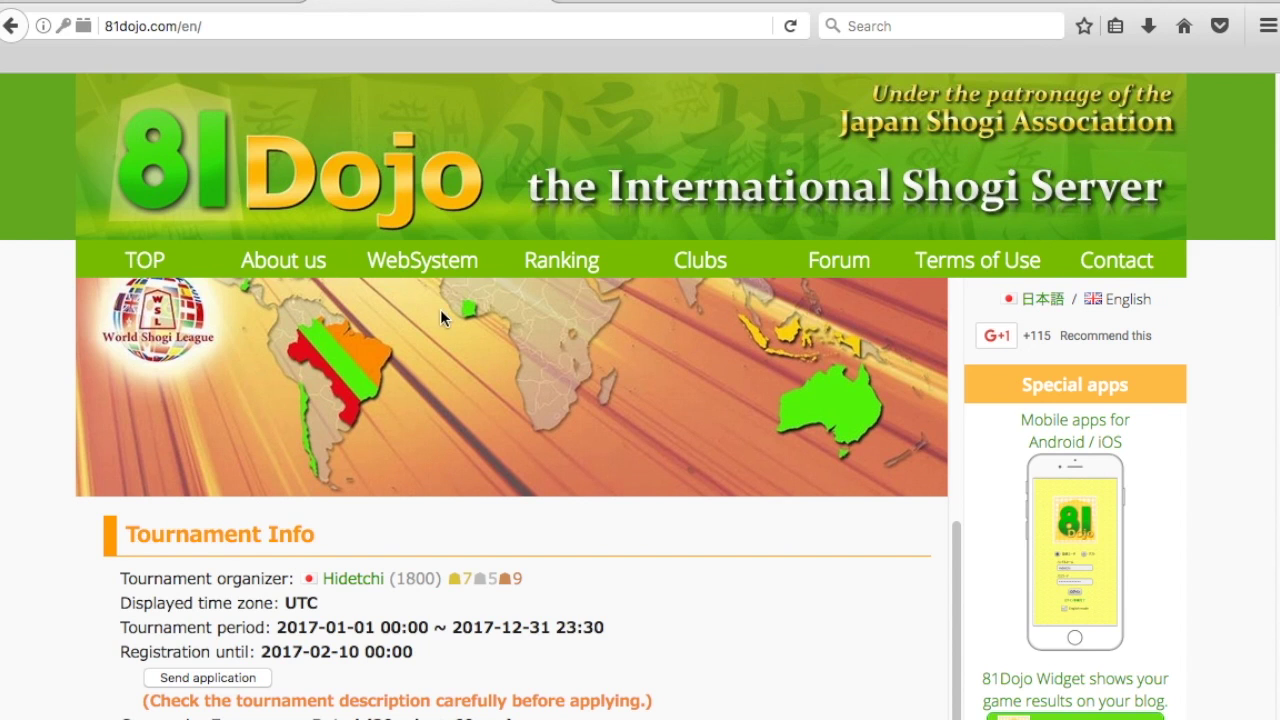
# Step: Go to the All clubs list and highlight the World Shogi League Captains club name
pyautogui.click(700, 271)
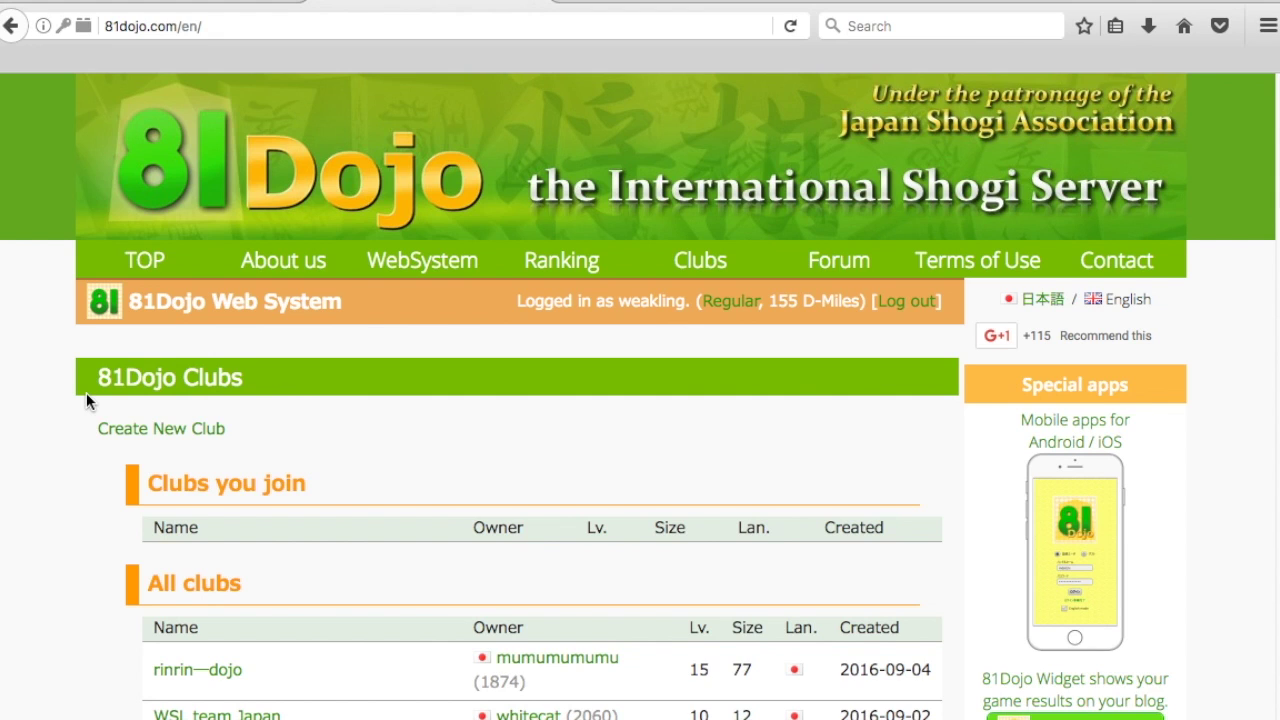
pyautogui.scroll(-8, 54, 403)
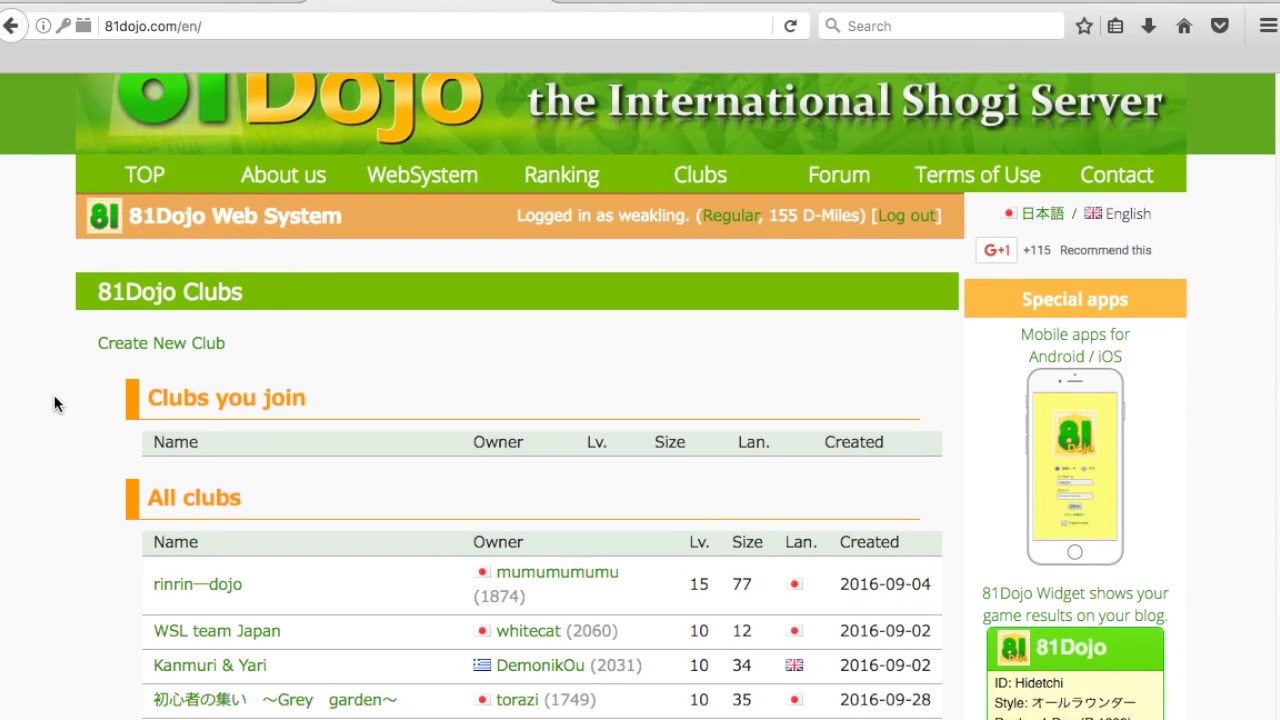
pyautogui.scroll(-8, 54, 403)
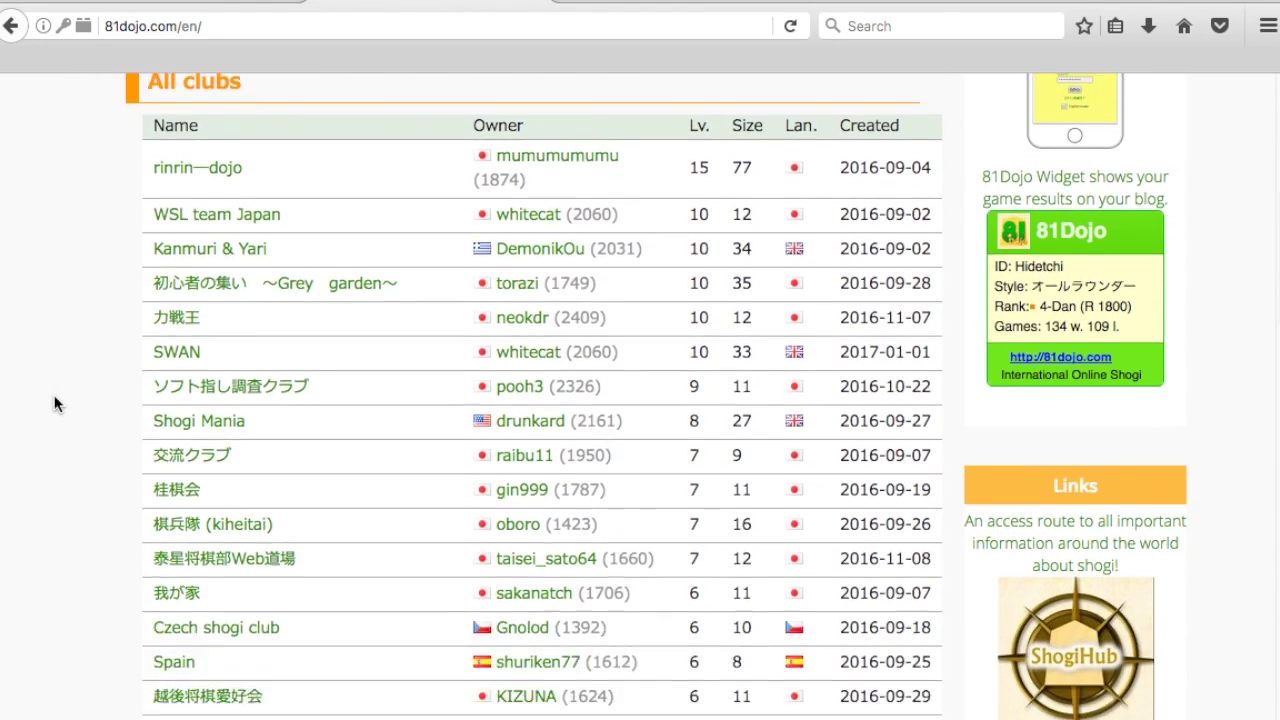
pyautogui.scroll(-12, 54, 403)
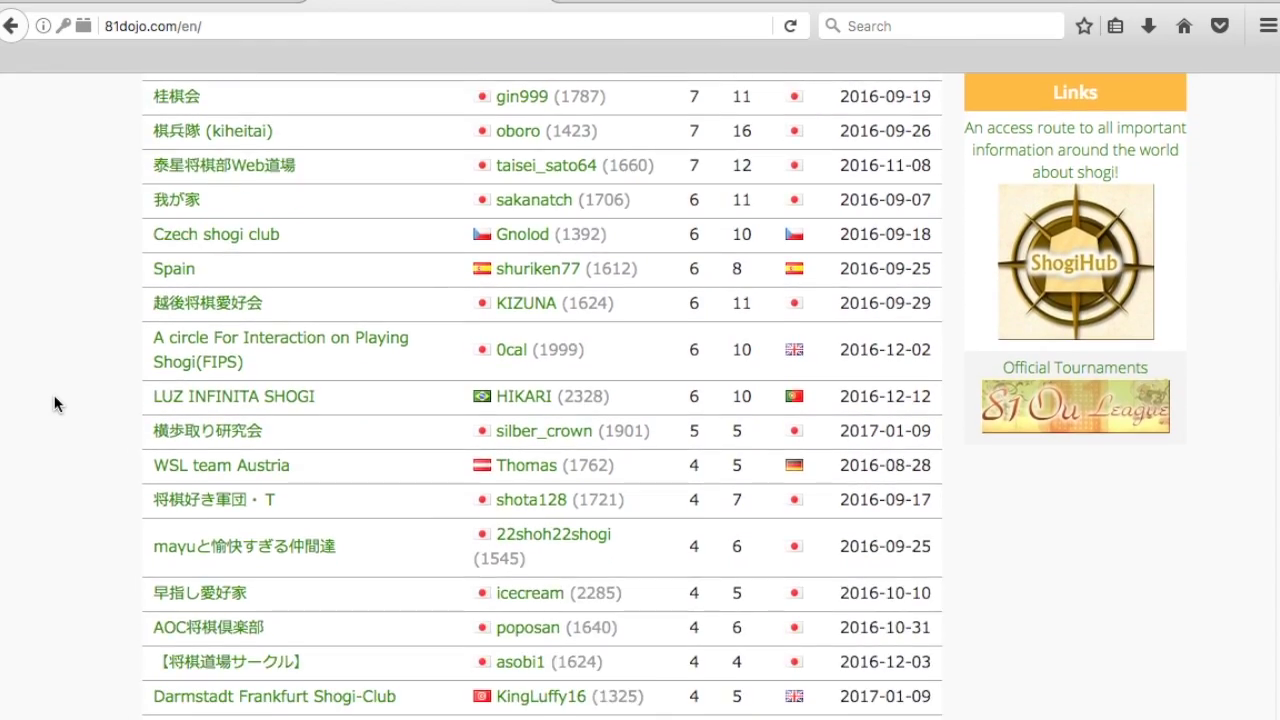
pyautogui.scroll(-9, 54, 403)
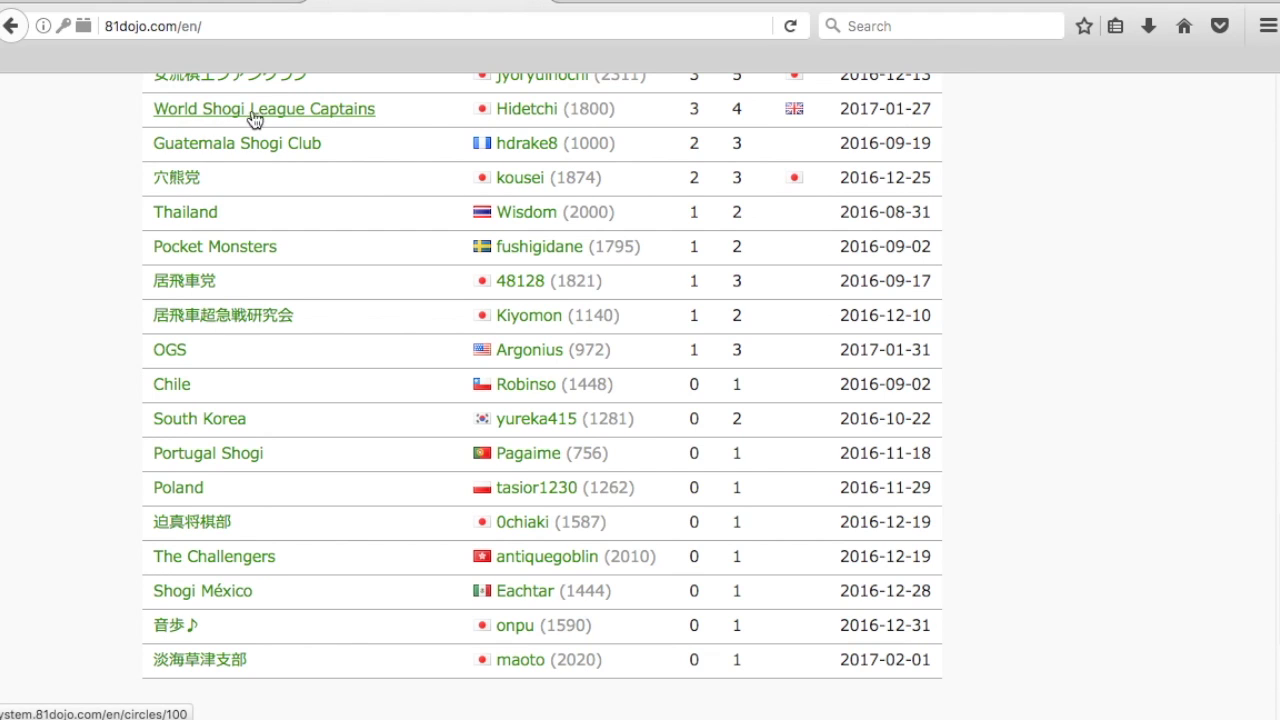
pyautogui.moveTo(417, 114); pyautogui.dragTo(156, 114)
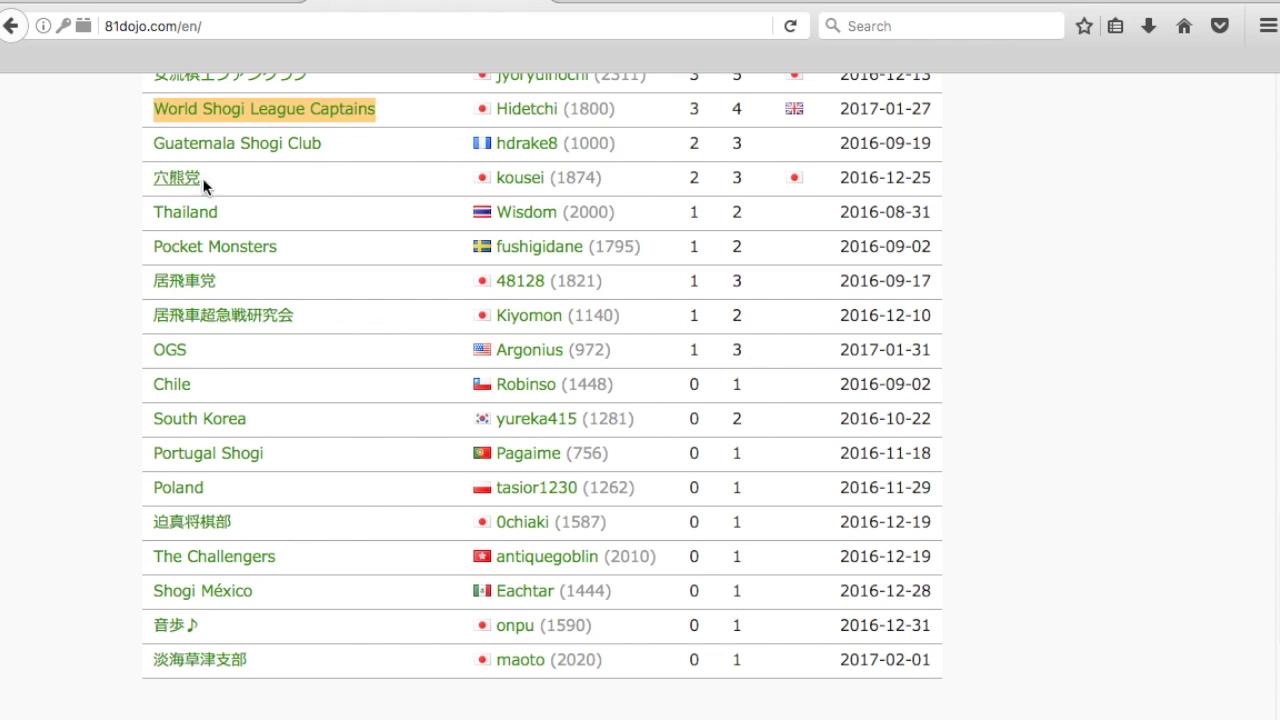
pyautogui.scroll(-5, 153, 336)
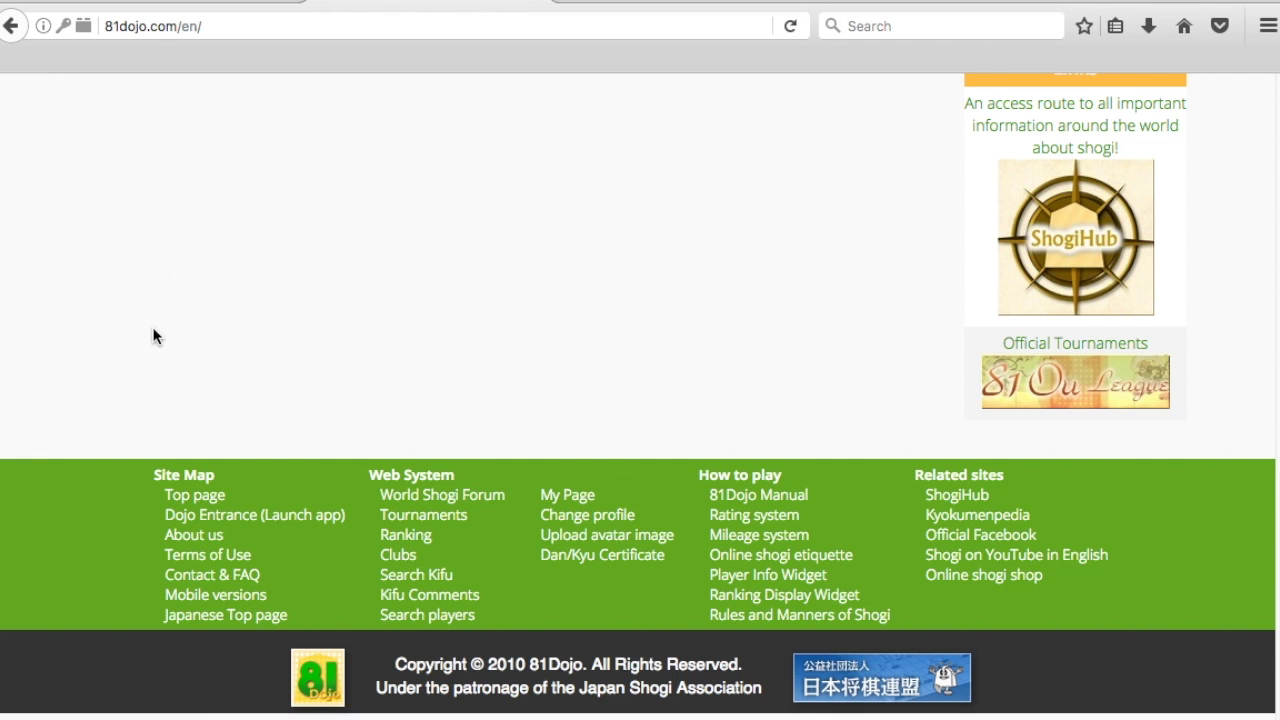
# Step: Highlight the Captains club's description line, then scroll back up to the enrollment request button
pyautogui.scroll(10, 225, 369)
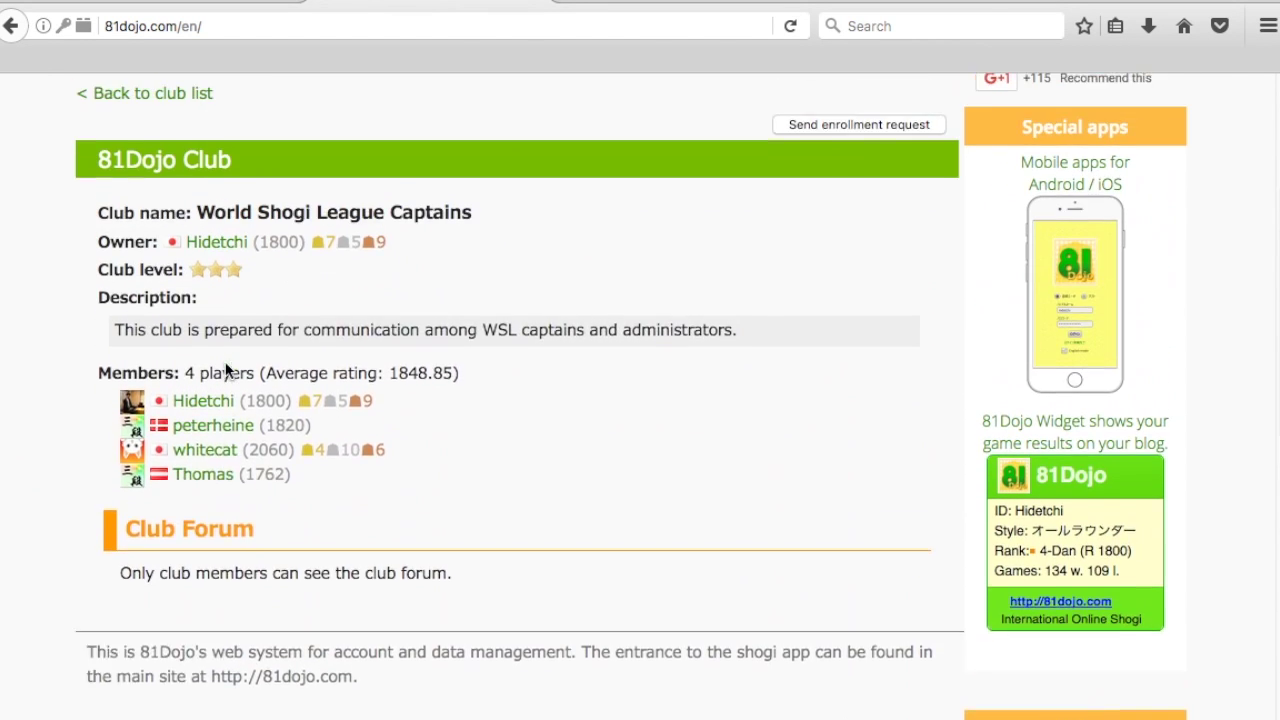
pyautogui.scroll(-1, 51, 355)
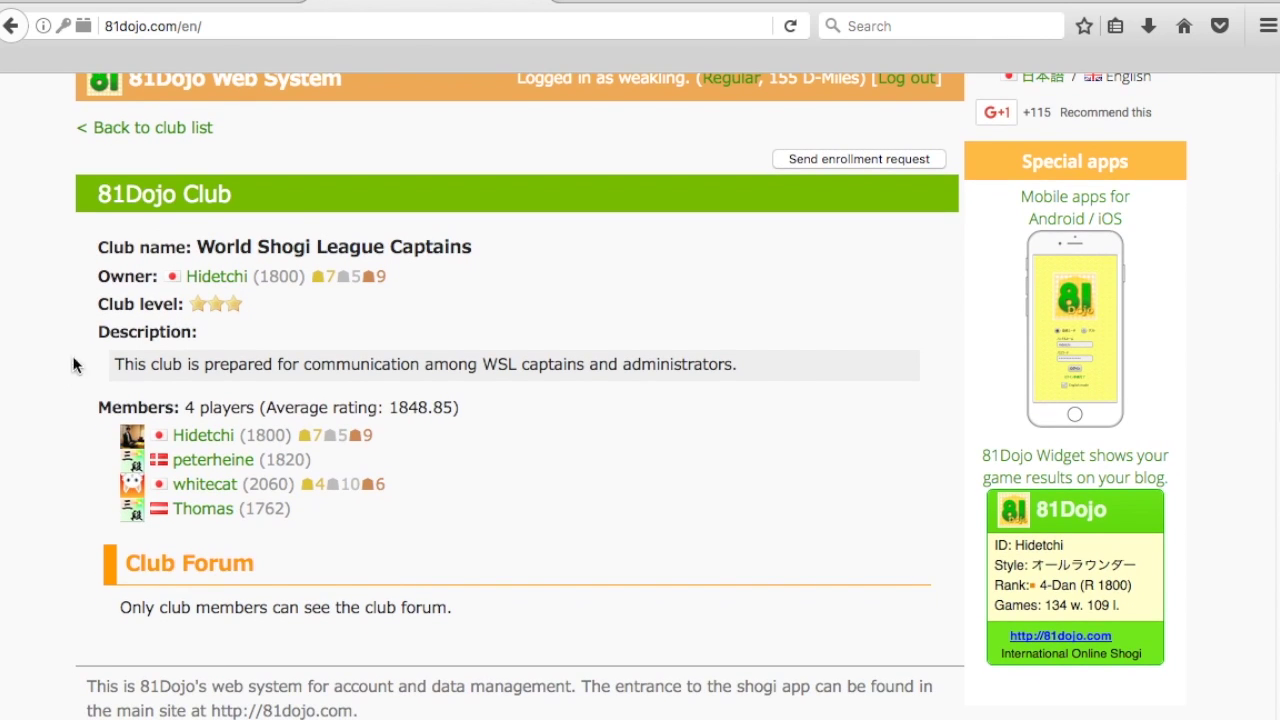
pyautogui.tripleClick(763, 372)
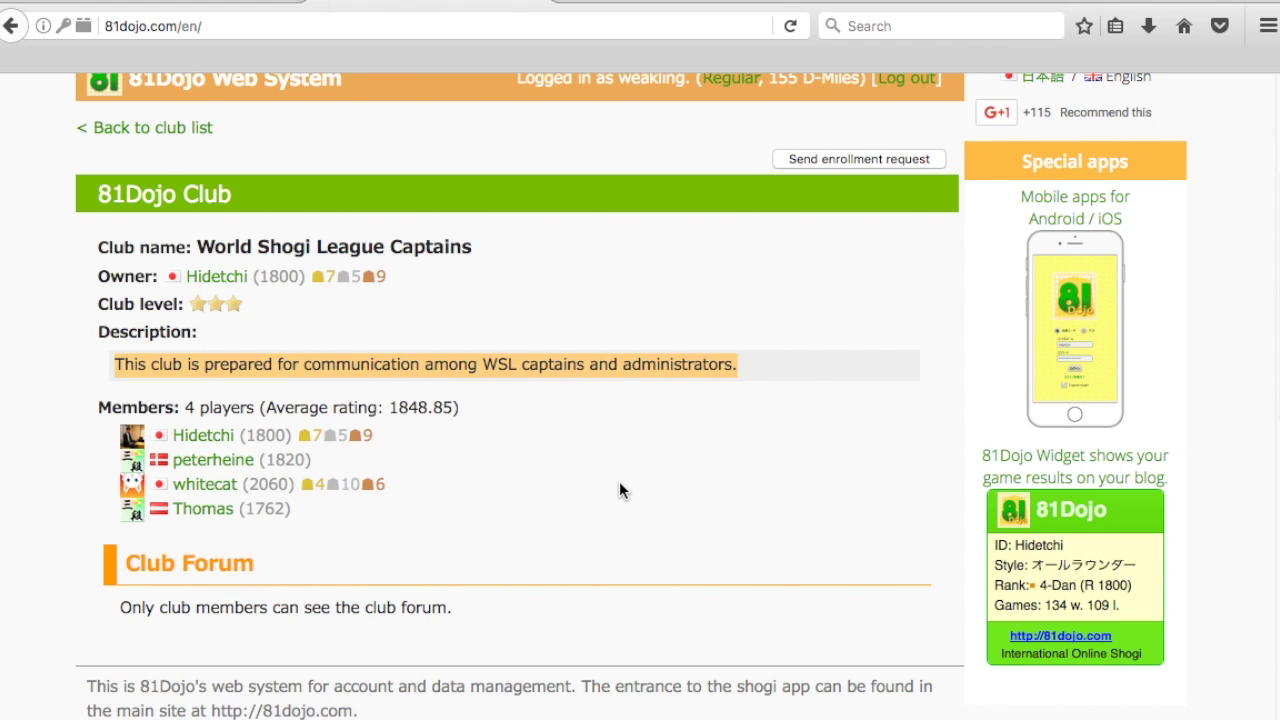
pyautogui.scroll(1, 662, 521)
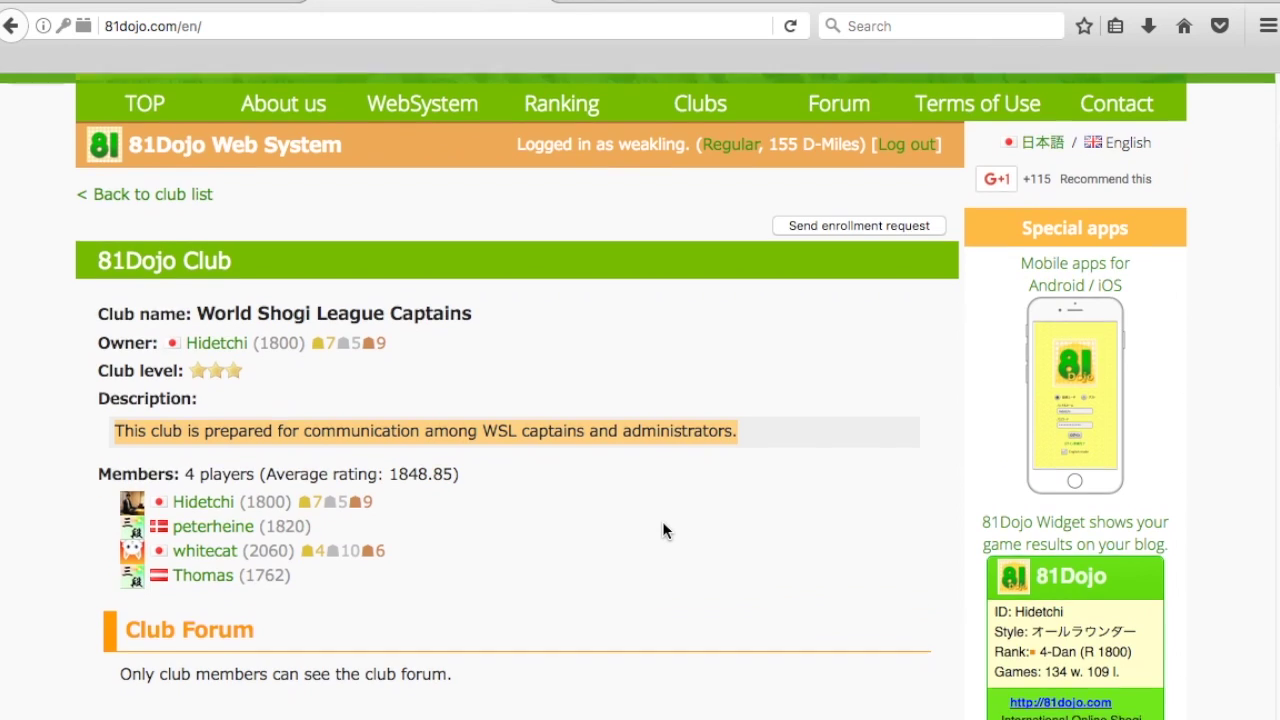
pyautogui.scroll(-1, 662, 521)
pyautogui.scroll(-1, 662, 521)
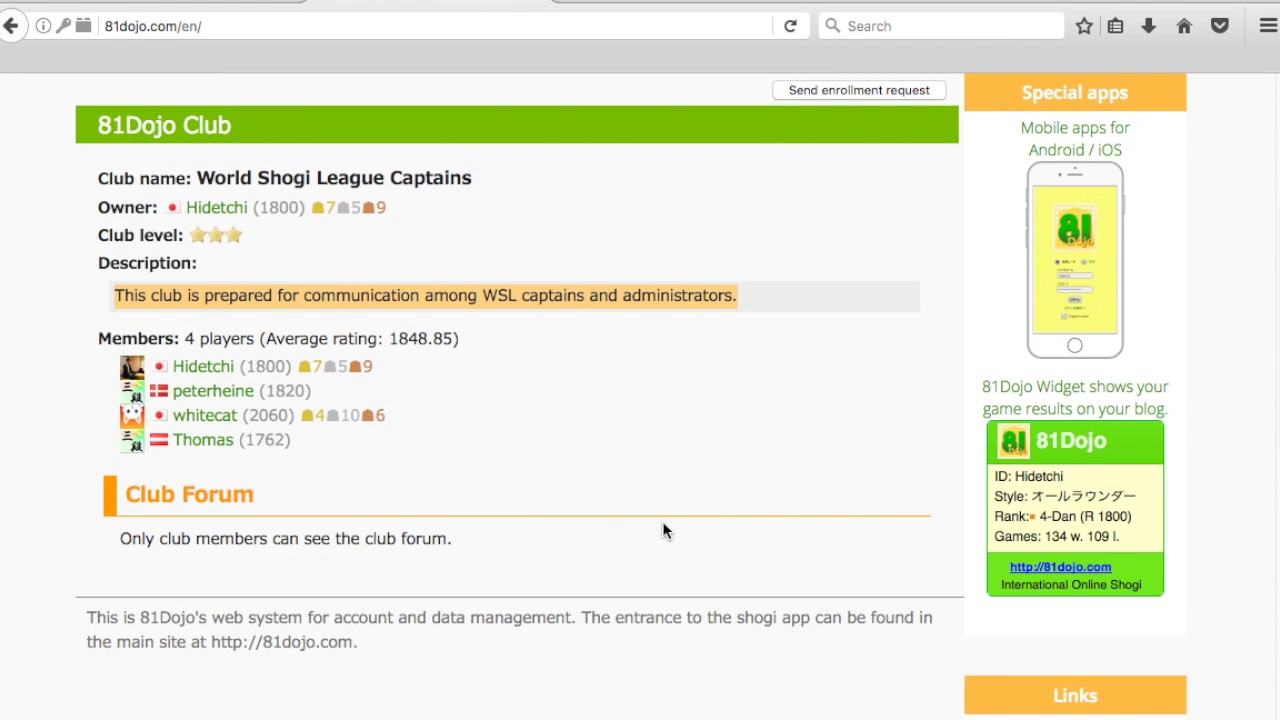
pyautogui.scroll(1, 690, 490)
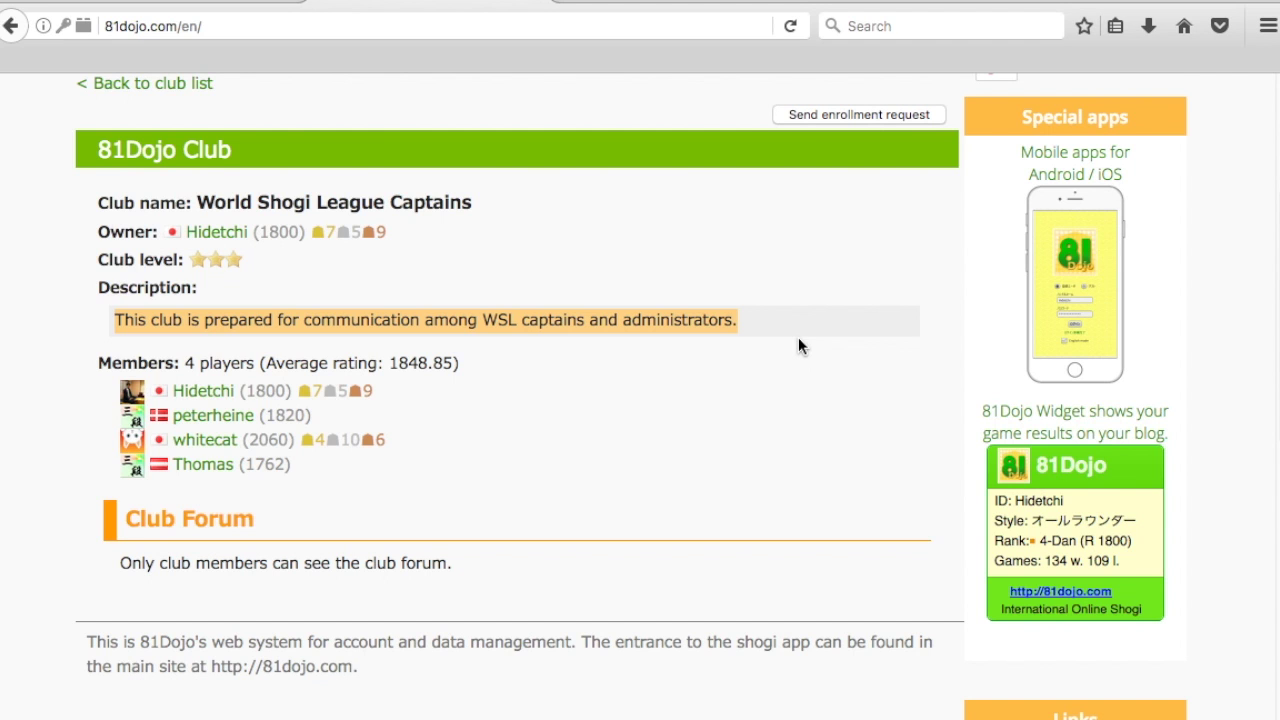
pyautogui.scroll(3, 798, 338)
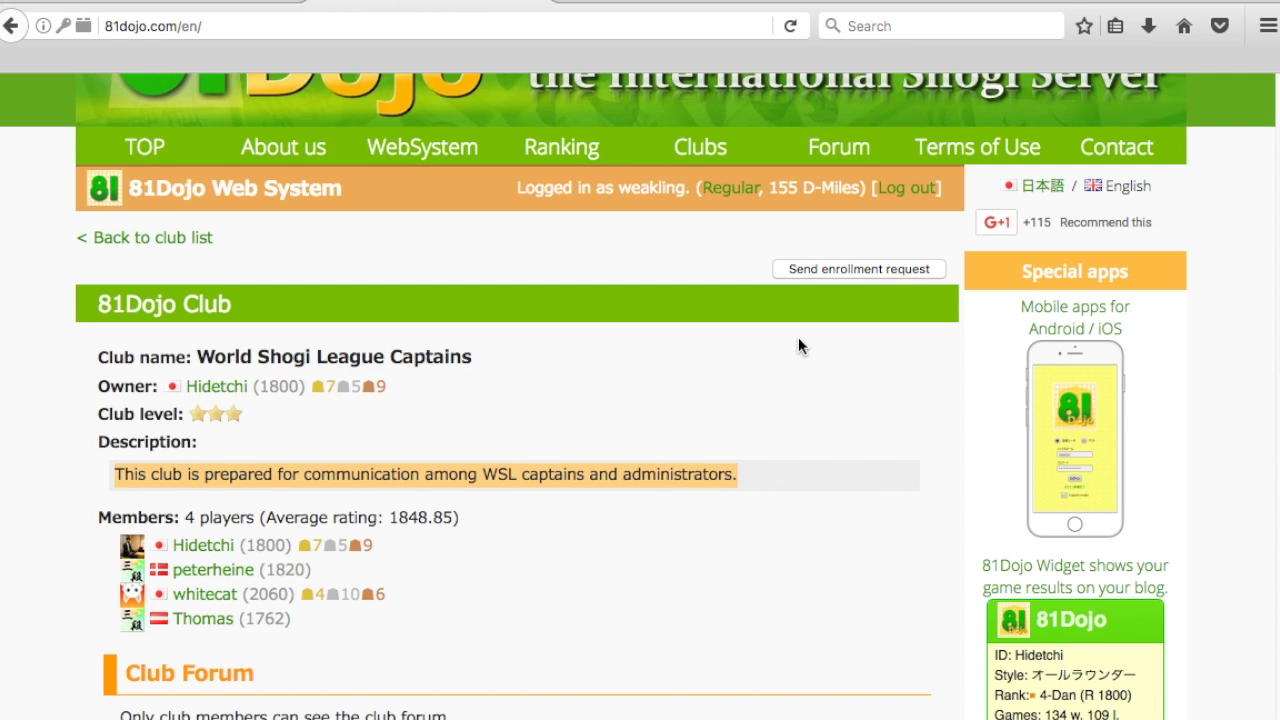